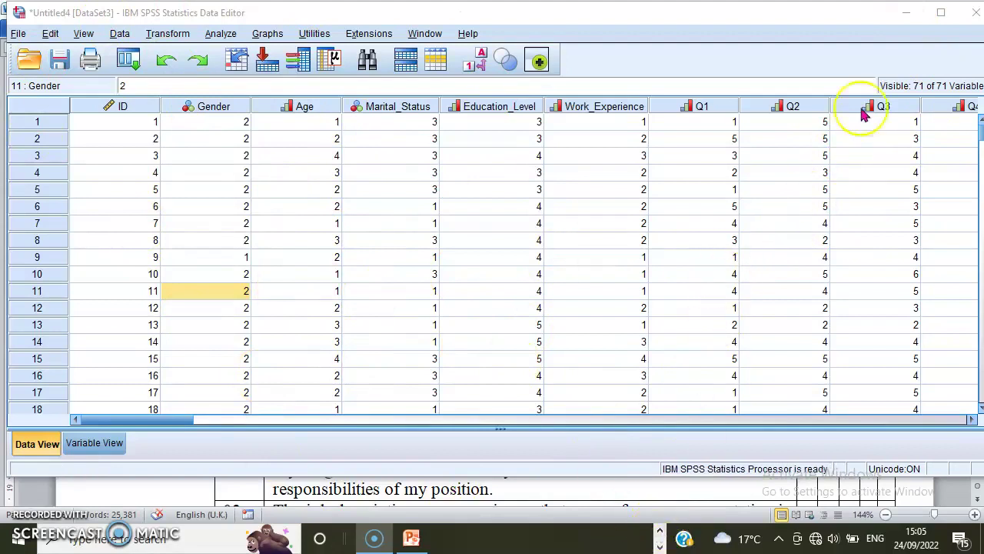
Step: Scroll the Word thesis to the 1–5 strongly disagree to strongly agree scale and mark 'neutral'
{"action": "left_click", "coordinate": [906, 12]}
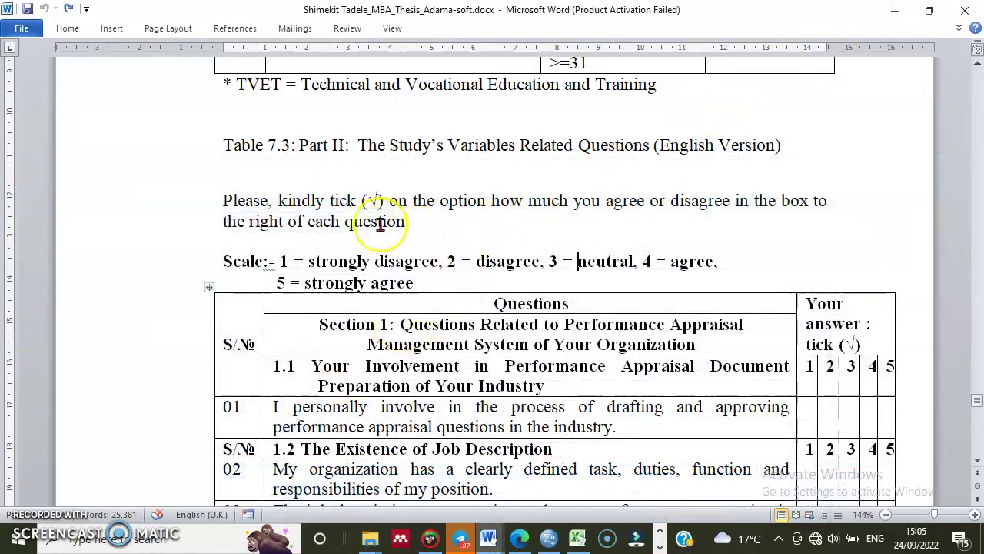
{"action": "scroll", "coordinate": [373, 235], "scroll_direction": "down", "scroll_amount": 1}
{"action": "scroll", "coordinate": [373, 260], "scroll_direction": "up", "scroll_amount": 10}
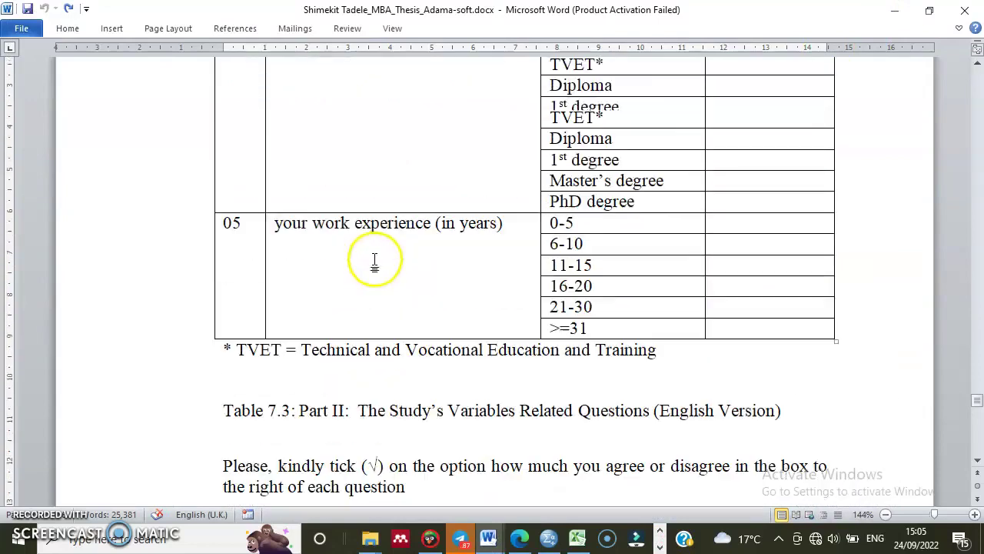
{"action": "scroll", "coordinate": [423, 282], "scroll_direction": "up", "scroll_amount": 10}
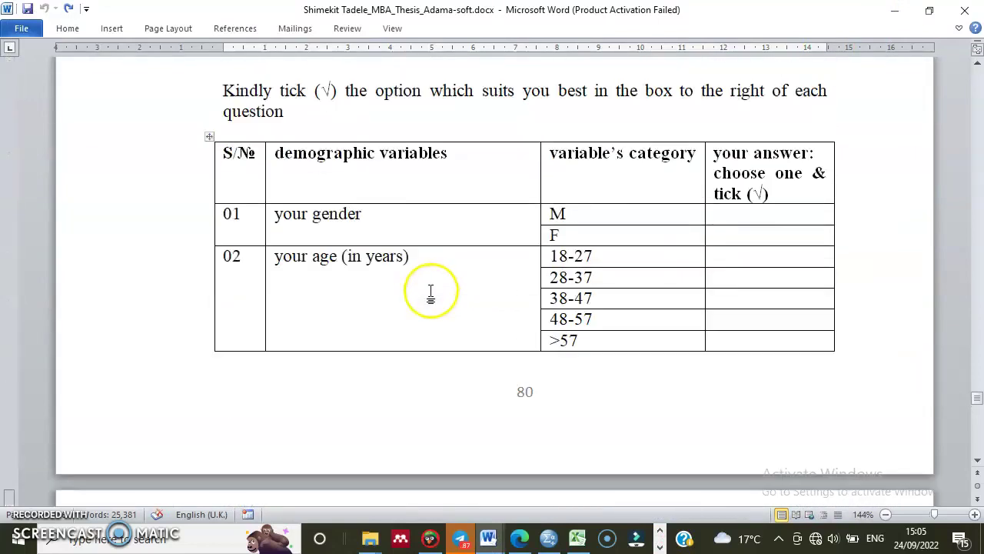
{"action": "scroll", "coordinate": [415, 277], "scroll_direction": "down", "scroll_amount": 1}
{"action": "scroll", "coordinate": [392, 267], "scroll_direction": "down", "scroll_amount": 10}
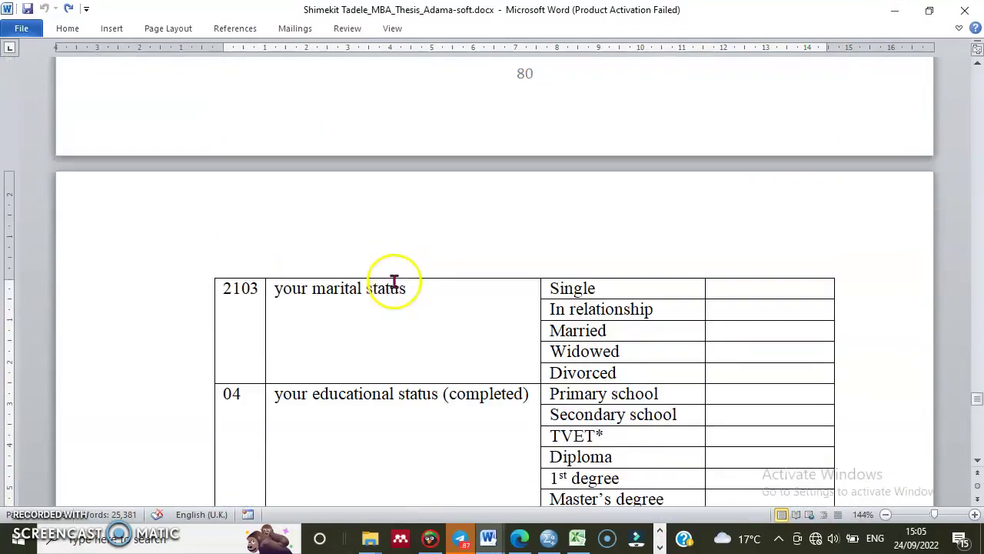
{"action": "scroll", "coordinate": [392, 339], "scroll_direction": "down", "scroll_amount": 5}
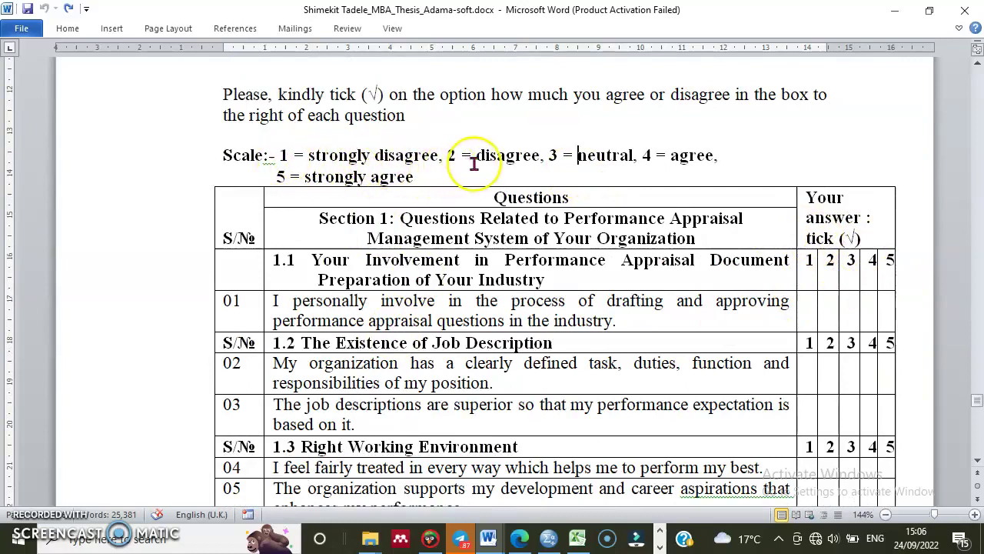
{"action": "left_click", "coordinate": [577, 157]}
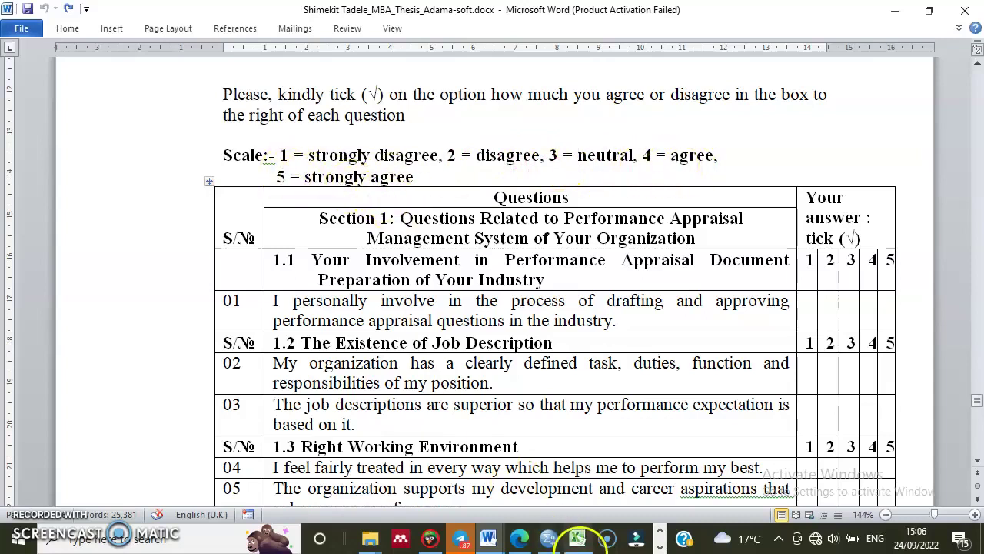
Step: Glance over the SPSSdataReal261.xlsx rows in Excel, then return to the SPSS data editor
{"action": "left_click", "coordinate": [551, 539]}
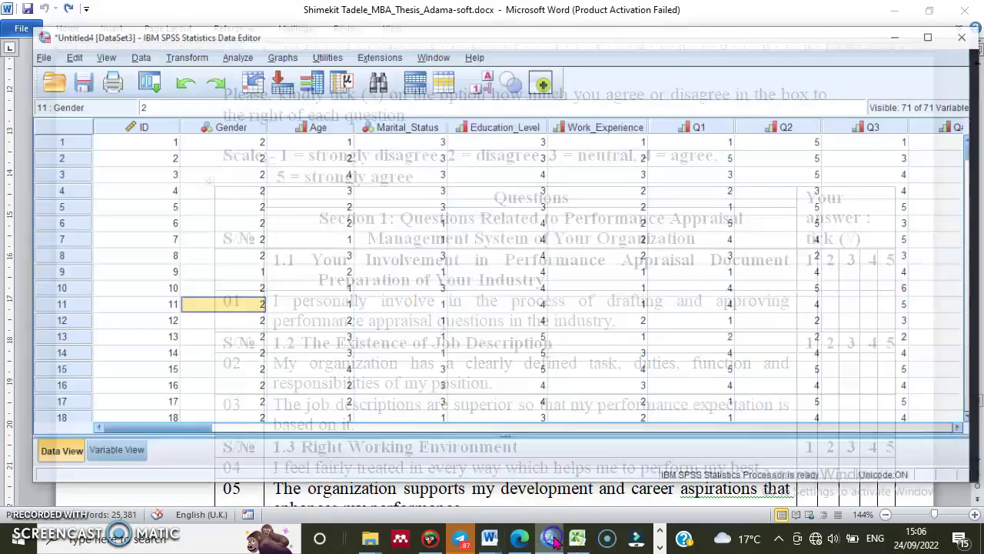
{"action": "left_click", "coordinate": [577, 539]}
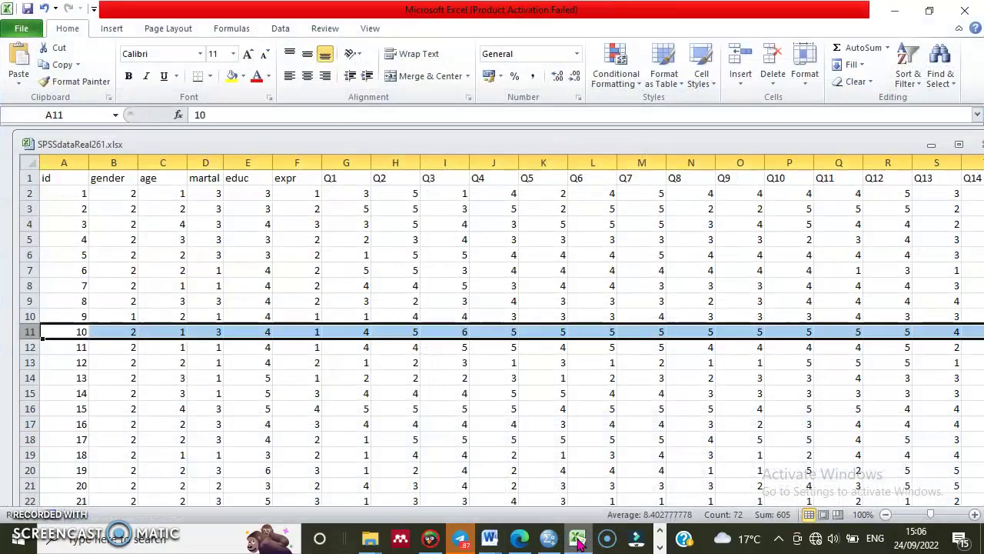
{"action": "scroll", "coordinate": [163, 231], "scroll_direction": "down", "scroll_amount": 2}
{"action": "scroll", "coordinate": [160, 268], "scroll_direction": "up", "scroll_amount": 2}
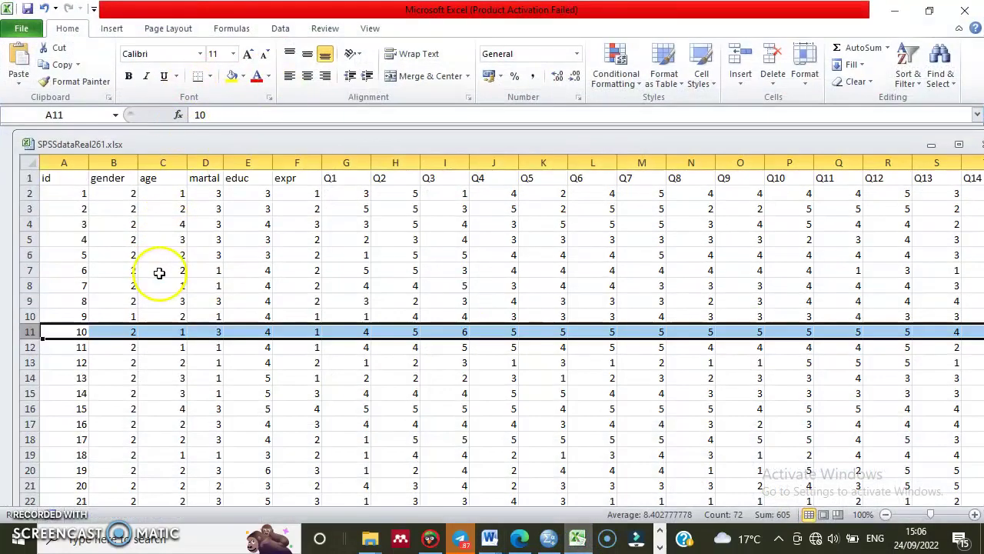
{"action": "left_click", "coordinate": [551, 538]}
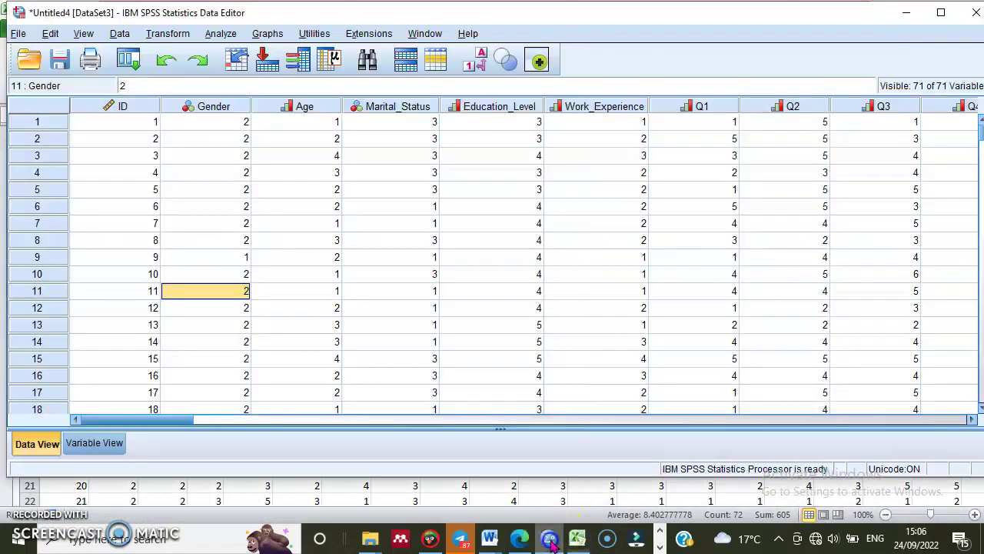
Step: Switch to Variable View to see each variable's type, labels, value codes and measure level
{"action": "left_click", "coordinate": [223, 123]}
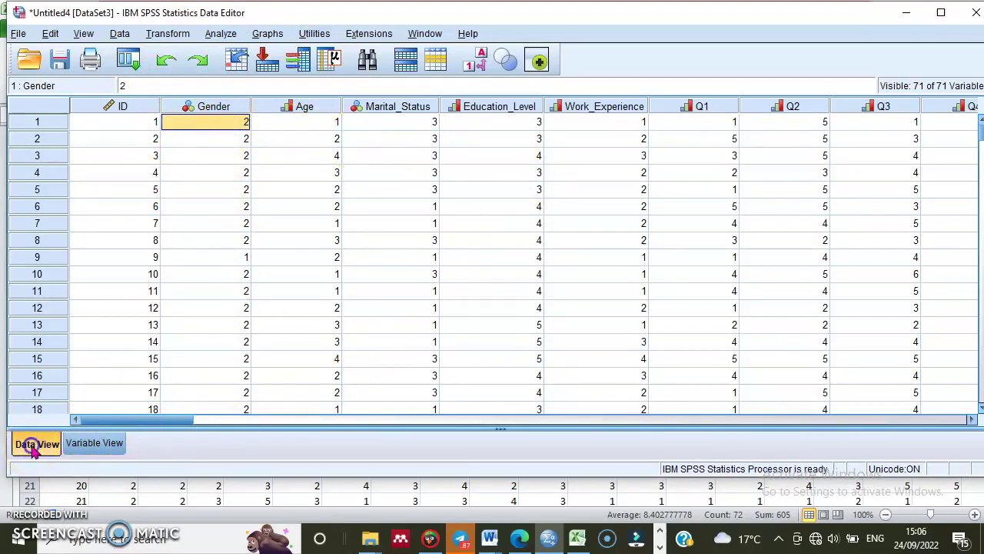
{"action": "left_click", "coordinate": [85, 445]}
{"action": "left_click", "coordinate": [50, 449]}
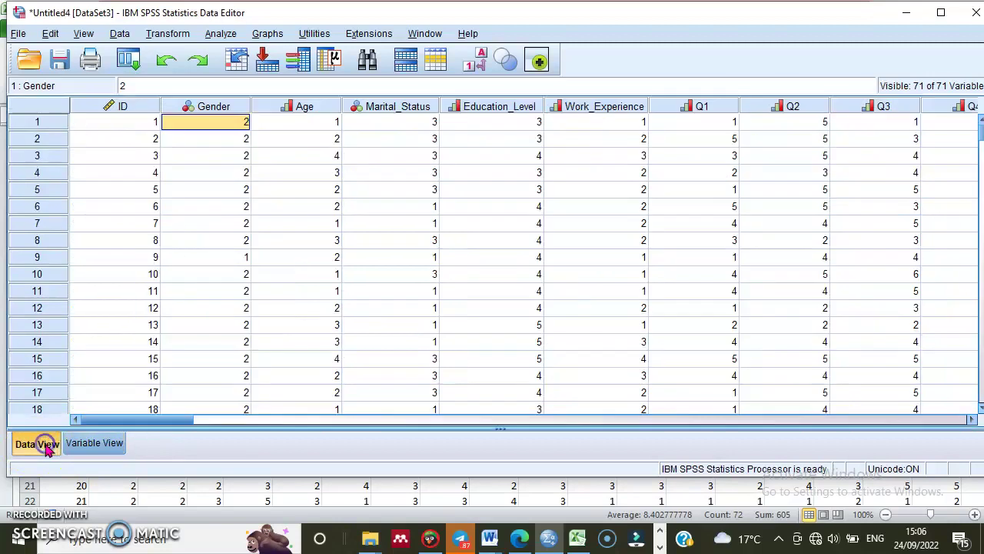
{"action": "left_click", "coordinate": [90, 446]}
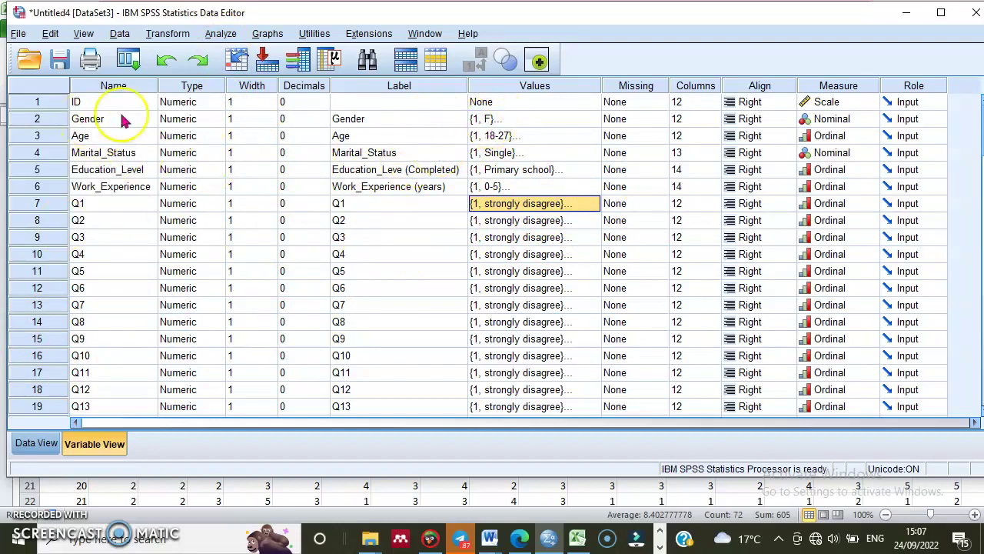
Step: Check Gender's value labels (1 = F, 2 = M), then open Age's value labels
{"action": "left_click", "coordinate": [507, 122]}
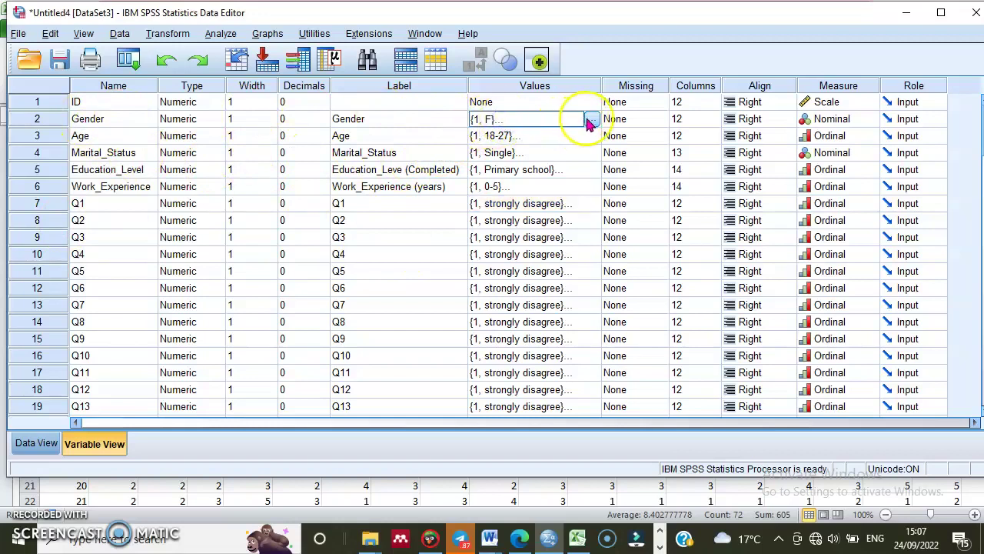
{"action": "left_click", "coordinate": [591, 118]}
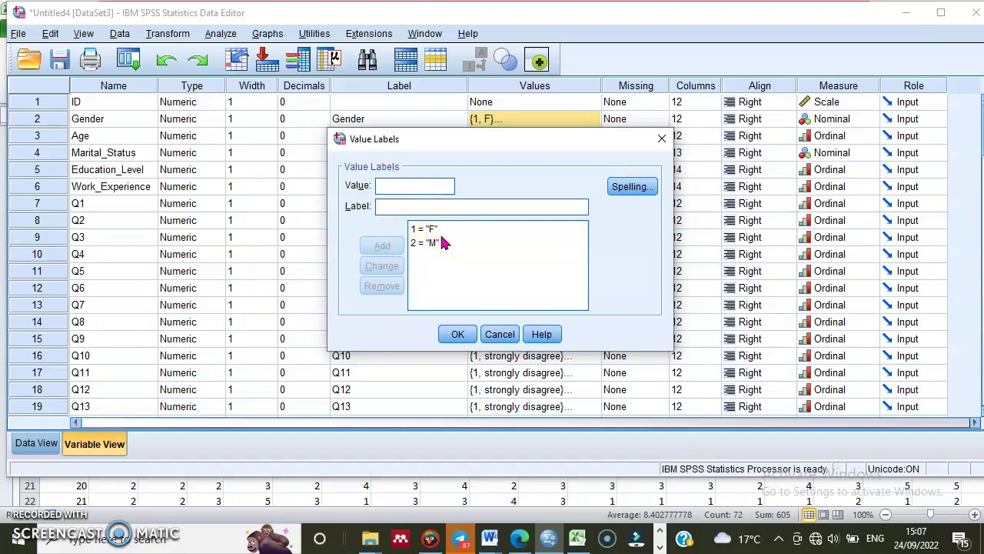
{"action": "left_click", "coordinate": [663, 140]}
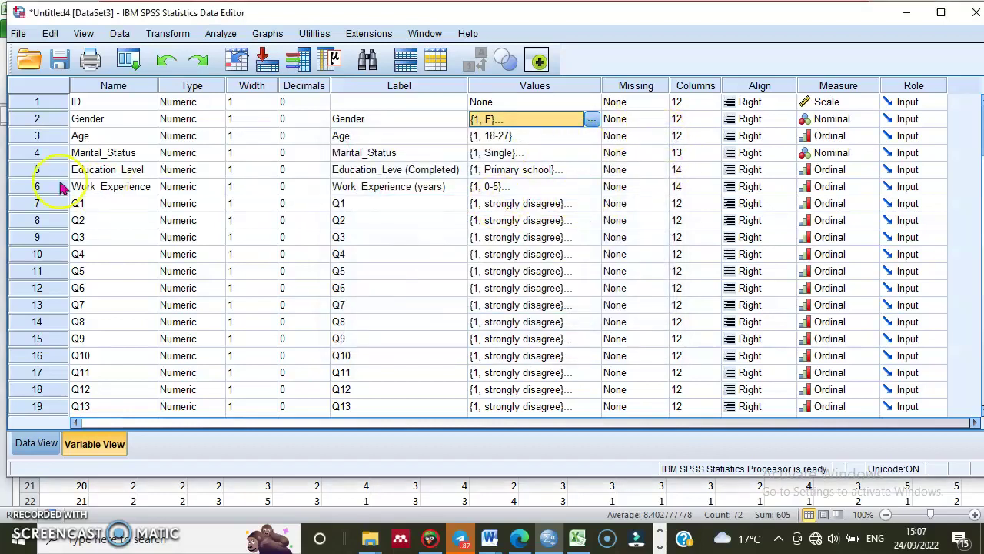
{"action": "double_click", "coordinate": [589, 137]}
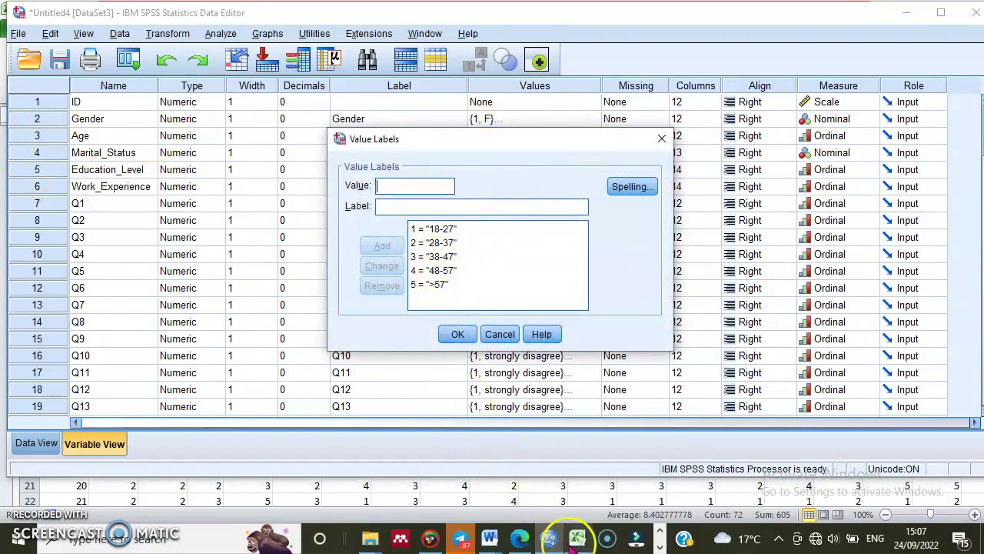
Step: Bring up the Word thesis's demographic table listing gender M/F and age groups 18-27 to >57
{"action": "mouse_move", "coordinate": [489, 538]}
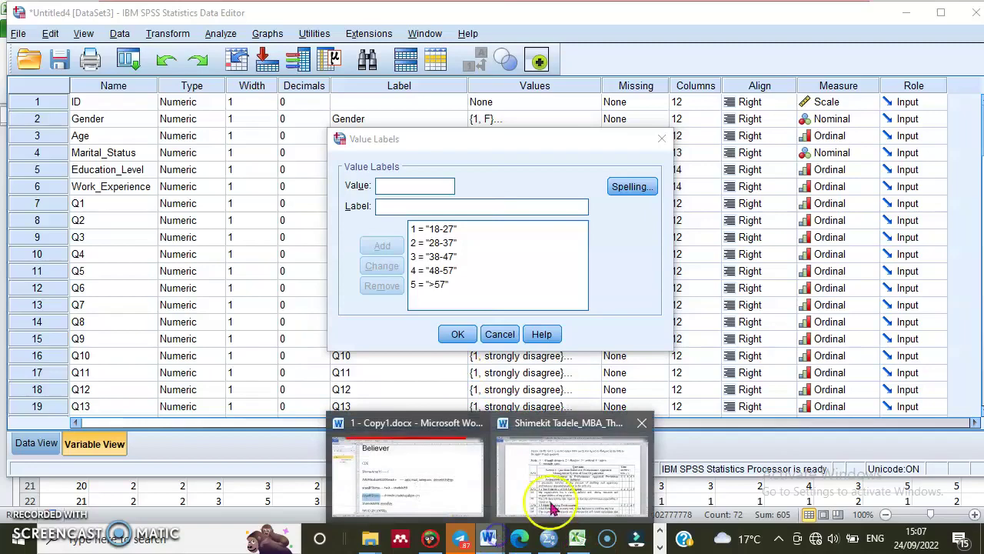
{"action": "left_click", "coordinate": [575, 486]}
{"action": "scroll", "coordinate": [399, 250], "scroll_direction": "up", "scroll_amount": 10}
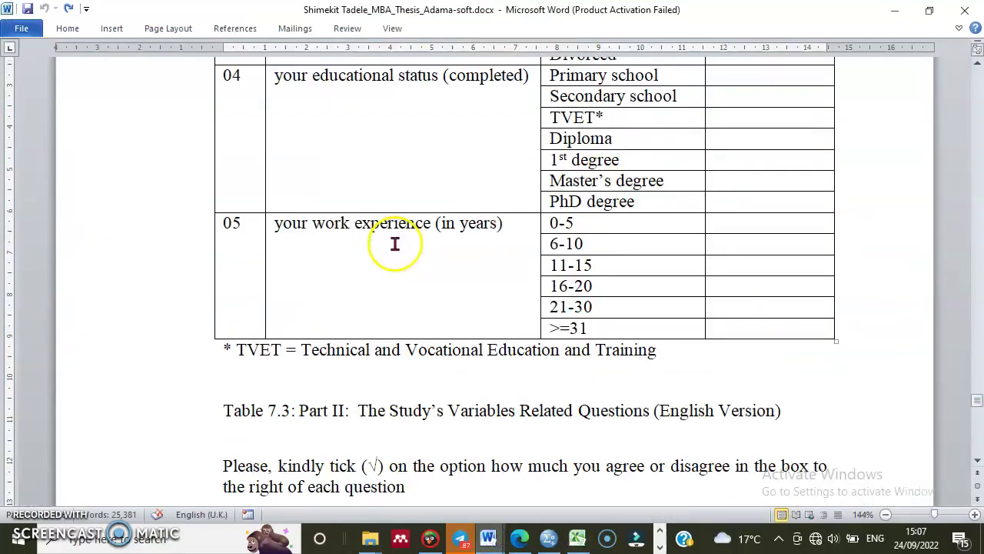
{"action": "scroll", "coordinate": [393, 243], "scroll_direction": "up", "scroll_amount": 8}
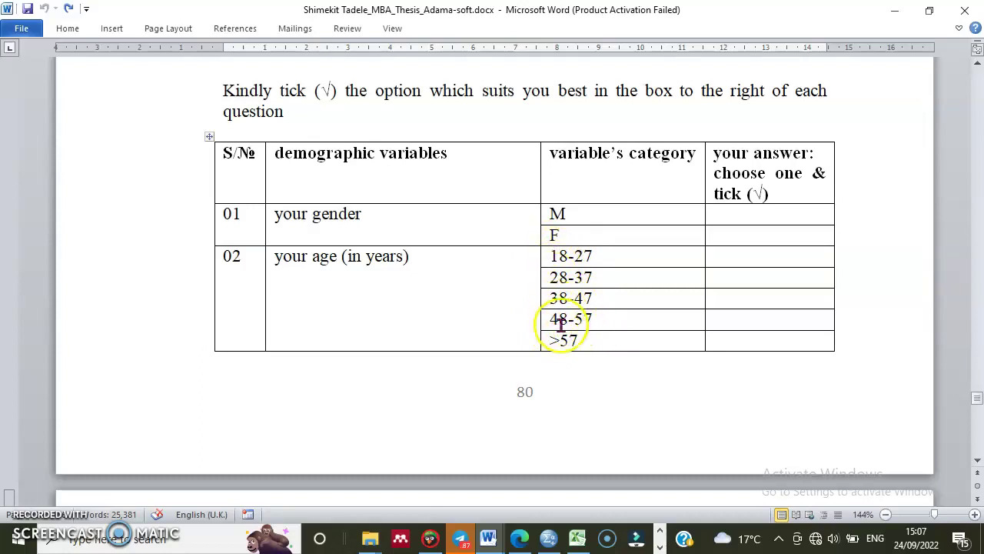
Step: Close Age's value labels and review the Marital_Status value codes
{"action": "left_click", "coordinate": [892, 14]}
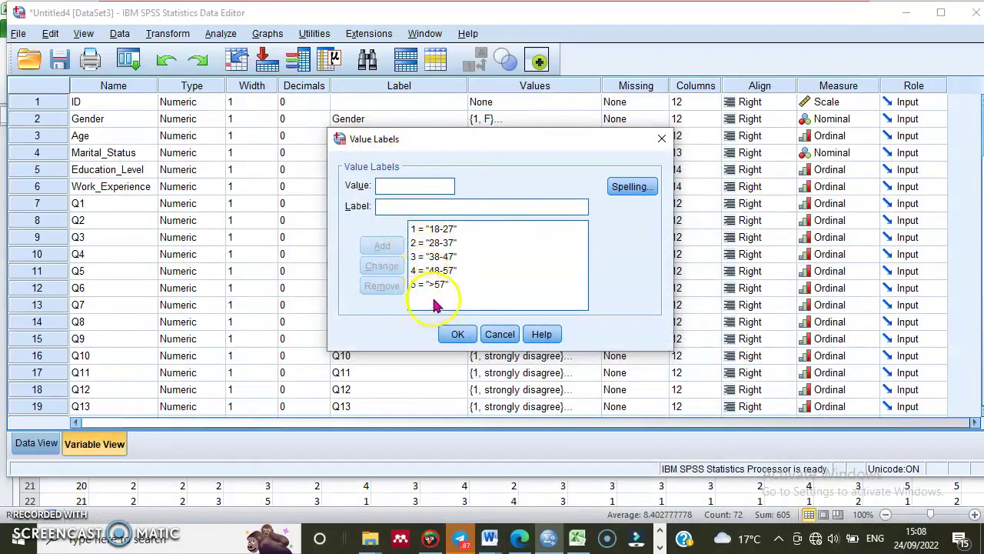
{"action": "left_click", "coordinate": [661, 139]}
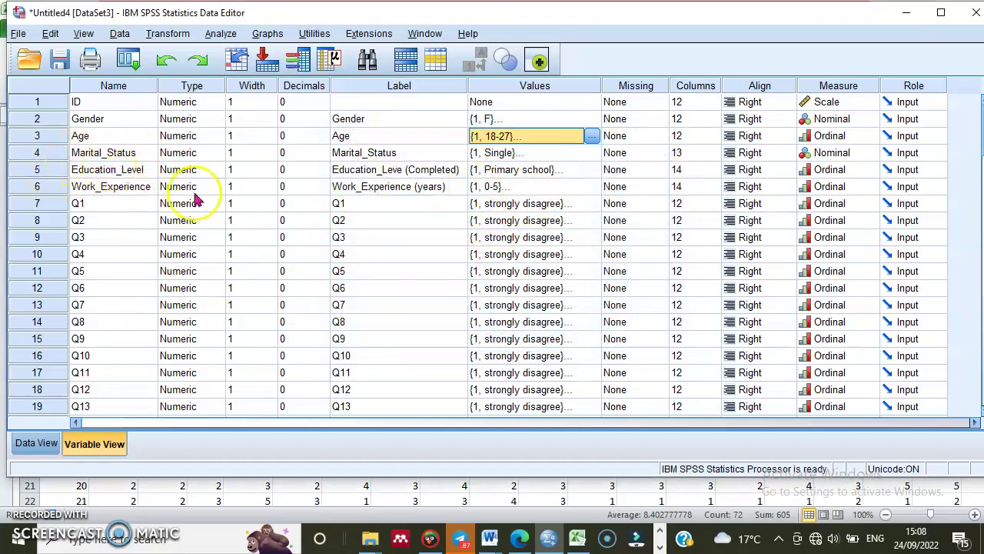
{"action": "left_click", "coordinate": [593, 152]}
{"action": "left_click", "coordinate": [377, 187]}
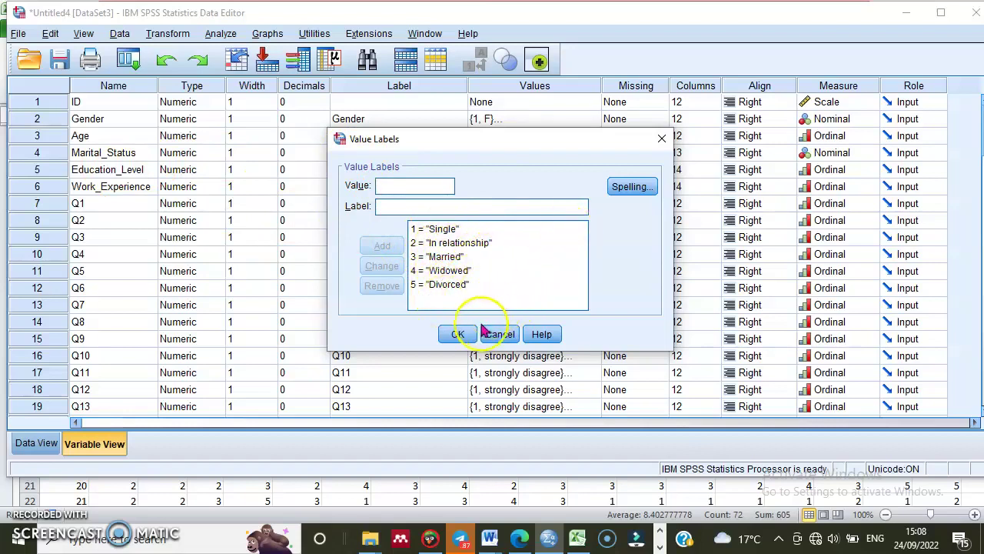
{"action": "left_click", "coordinate": [659, 139]}
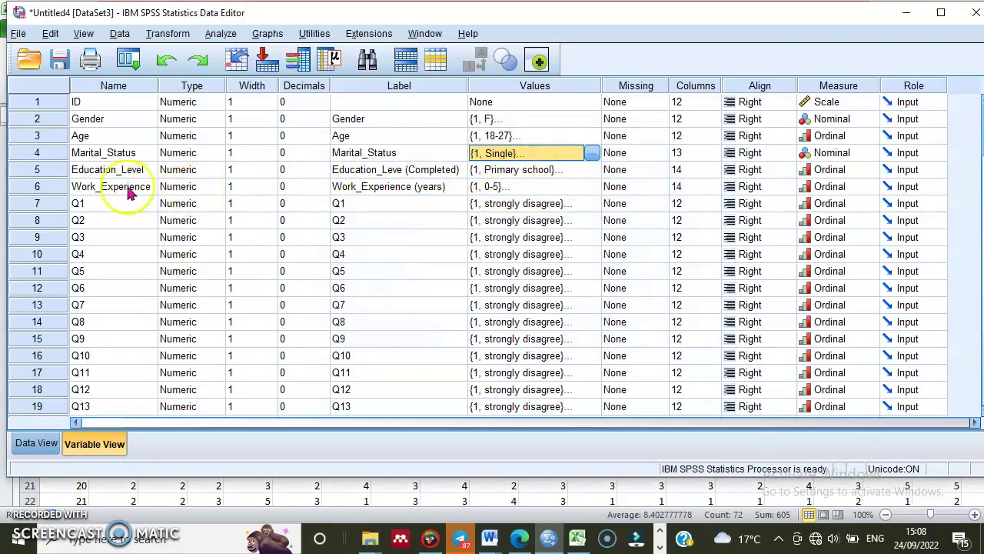
Step: Open Education_Level's value labels, 1 = Primary school through 7 = PhD degree
{"action": "left_click", "coordinate": [506, 172]}
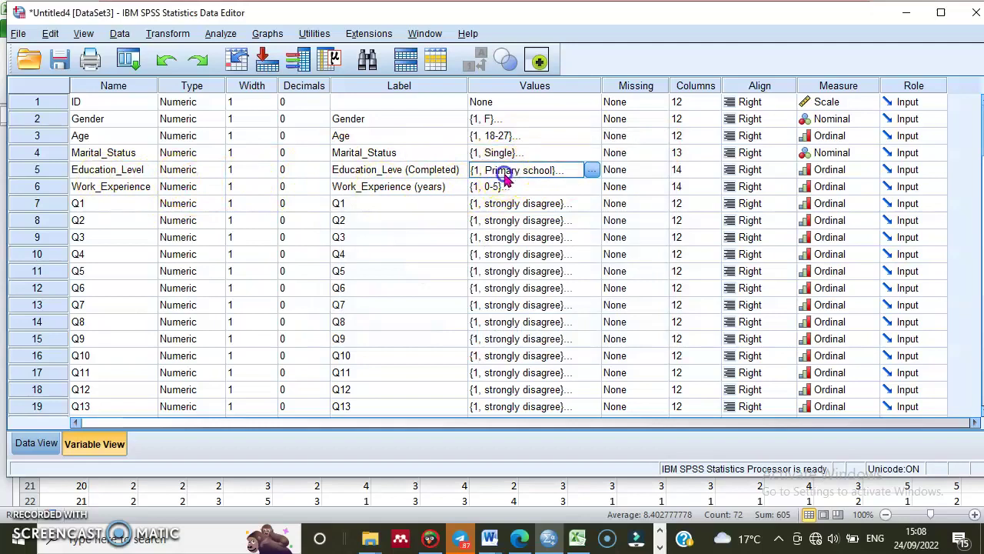
{"action": "left_click", "coordinate": [591, 170]}
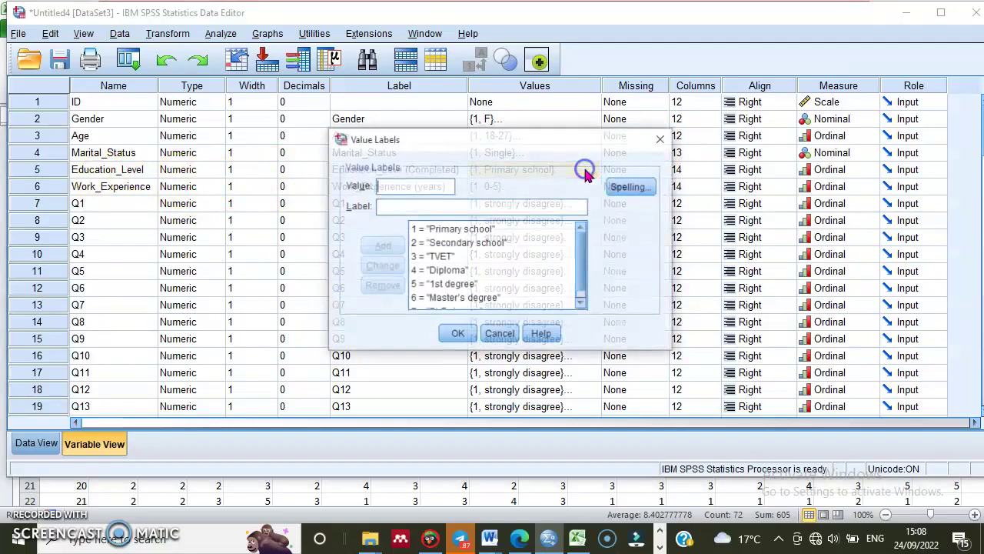
{"action": "scroll", "coordinate": [454, 289], "scroll_direction": "down", "scroll_amount": 1}
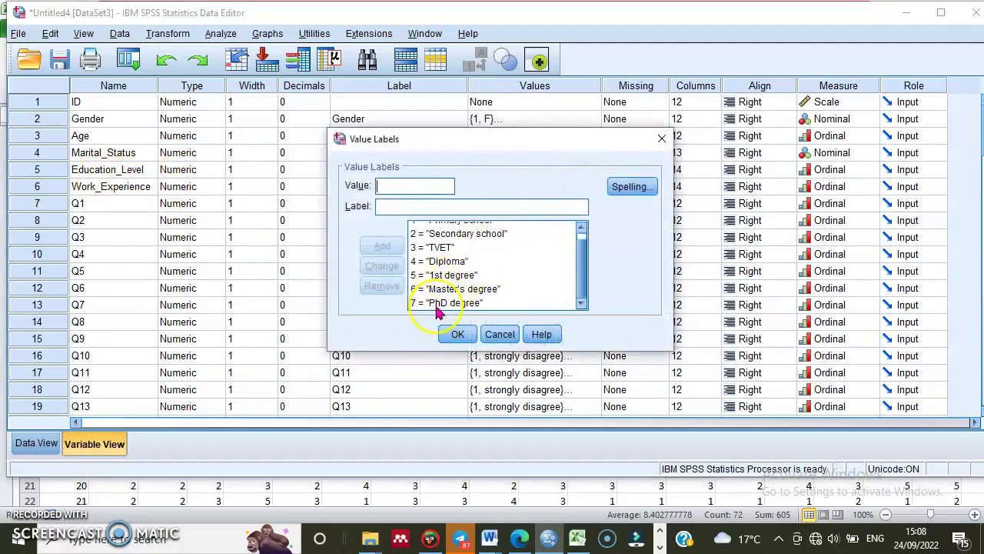
{"action": "scroll", "coordinate": [431, 289], "scroll_direction": "up", "scroll_amount": 1}
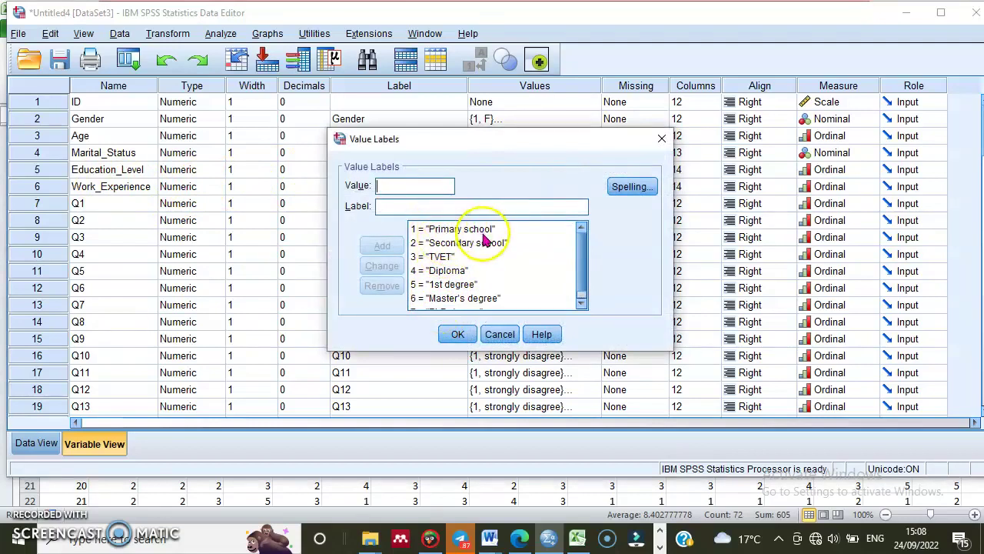
{"action": "scroll", "coordinate": [485, 269], "scroll_direction": "down", "scroll_amount": 1}
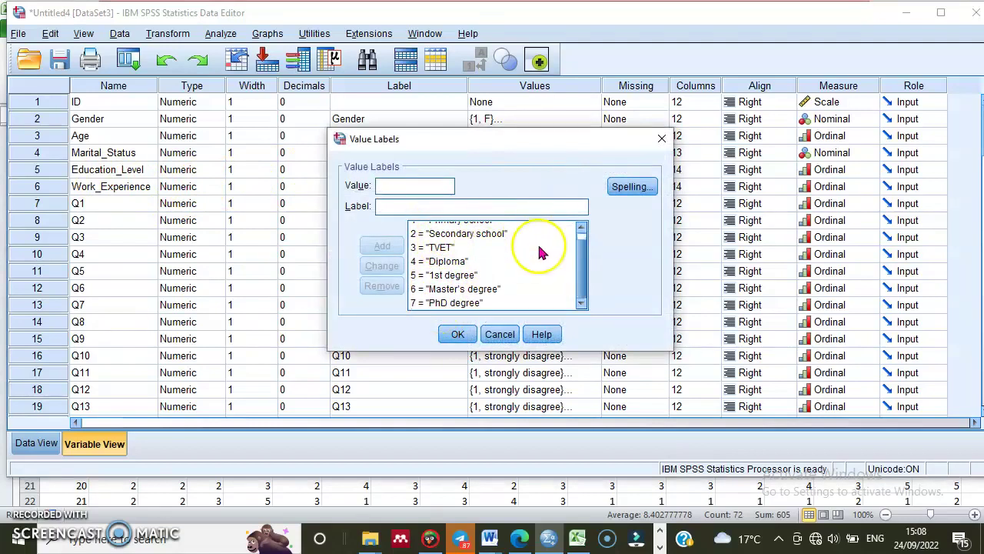
{"action": "left_click", "coordinate": [660, 139]}
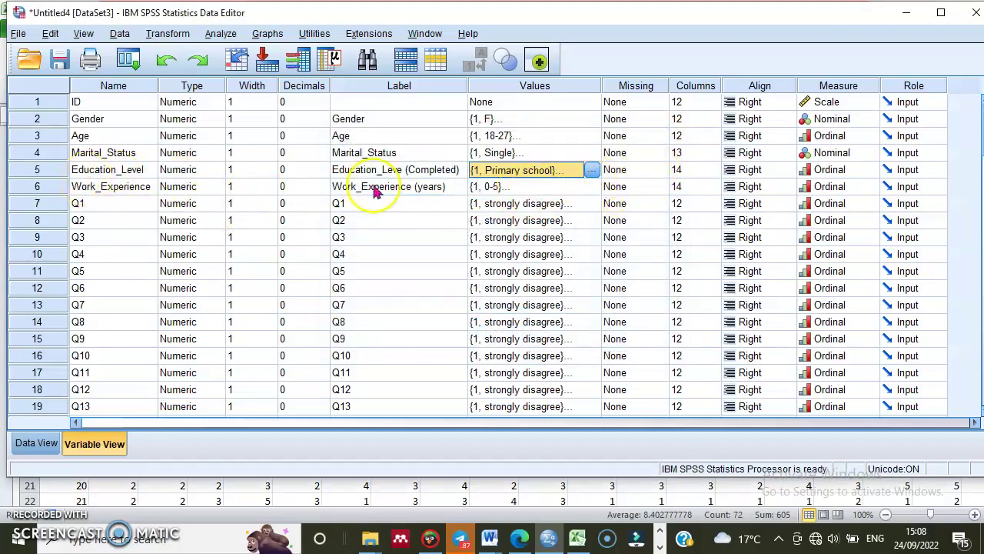
{"action": "left_click", "coordinate": [566, 187]}
{"action": "left_click", "coordinate": [591, 187]}
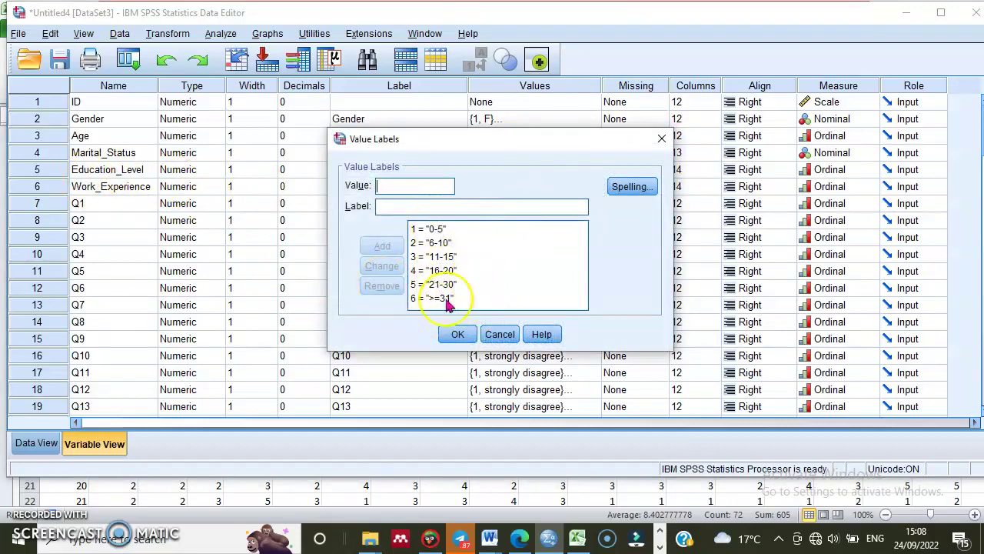
{"action": "left_click", "coordinate": [661, 139]}
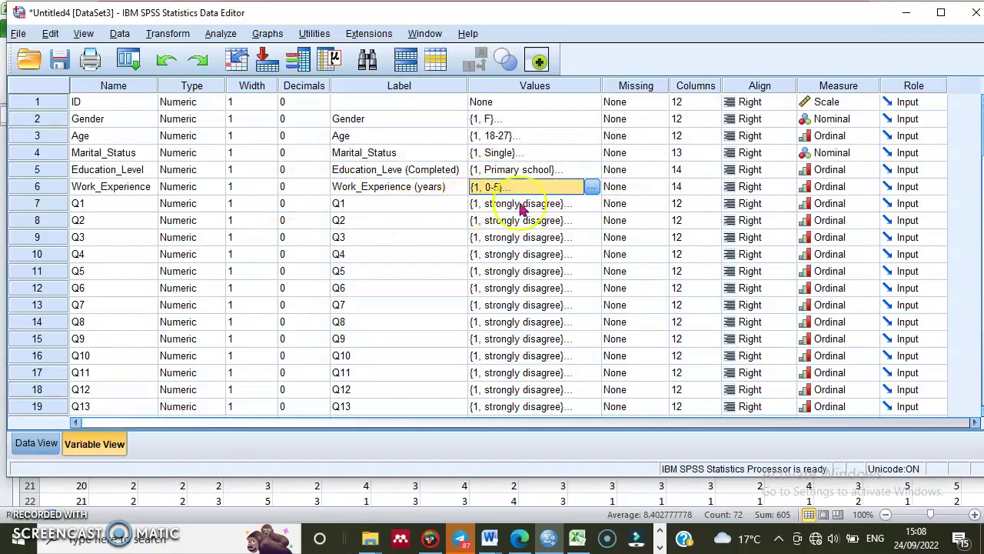
{"action": "left_click_drag", "start_coordinate": [519, 204], "coordinate": [597, 208]}
{"action": "left_click", "coordinate": [594, 204]}
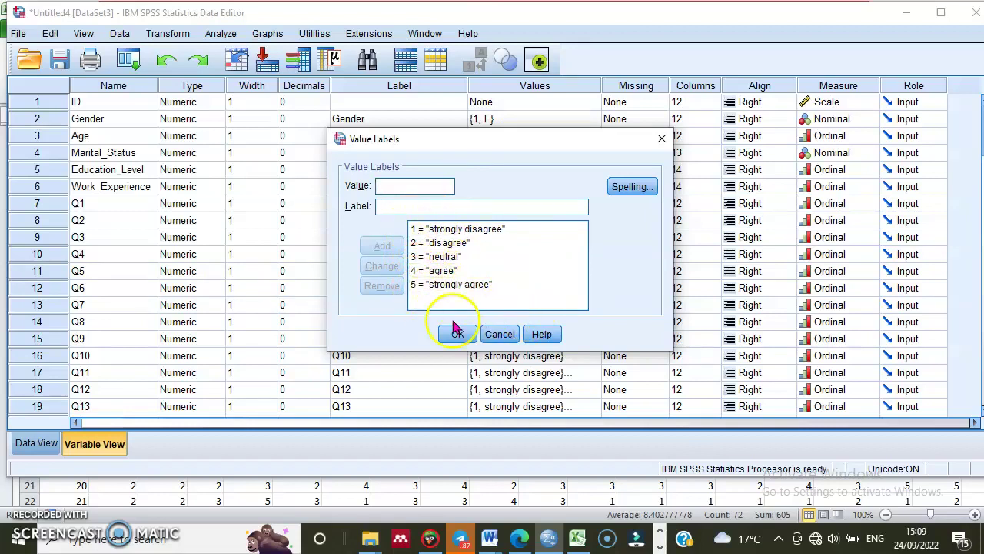
{"action": "left_click", "coordinate": [456, 336]}
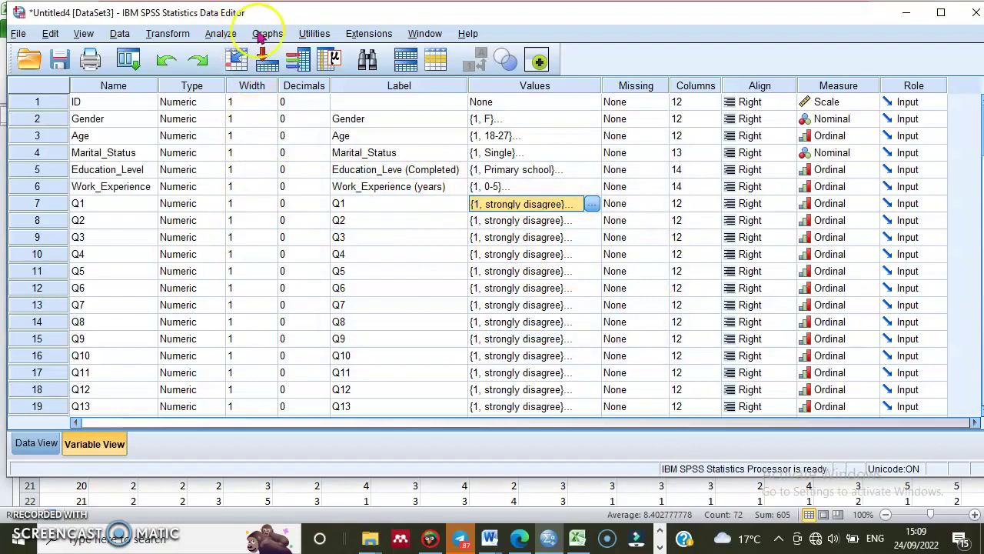
Step: Open Analyze > Descriptive Statistics > Explore and put Gender in the Dependent List
{"action": "left_click", "coordinate": [221, 34]}
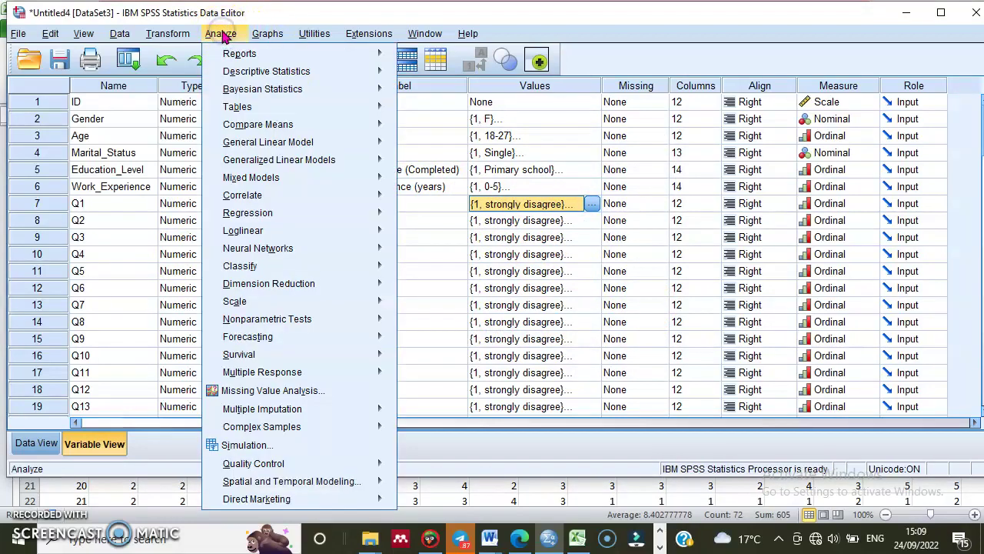
{"action": "left_click", "coordinate": [248, 72]}
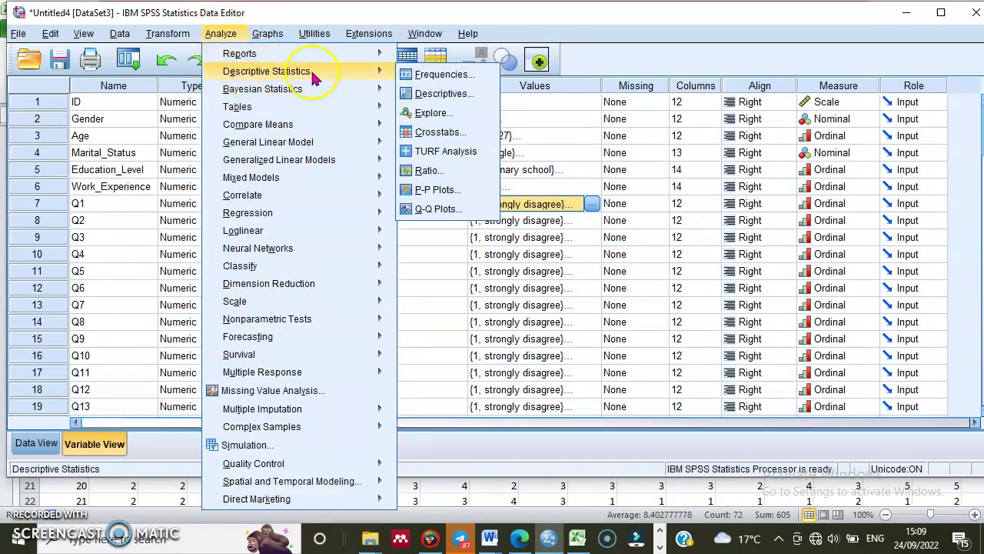
{"action": "left_click", "coordinate": [444, 117]}
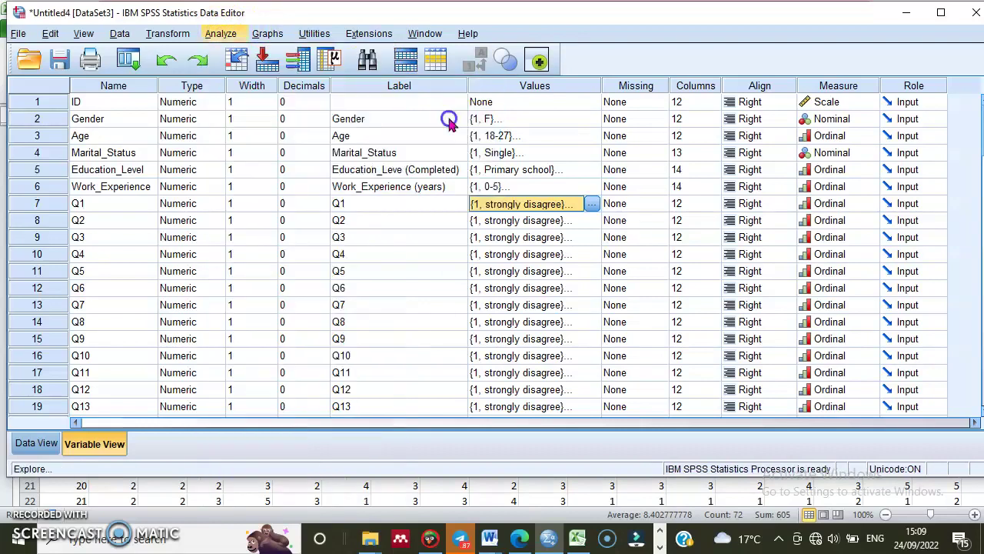
{"action": "left_click", "coordinate": [533, 168]}
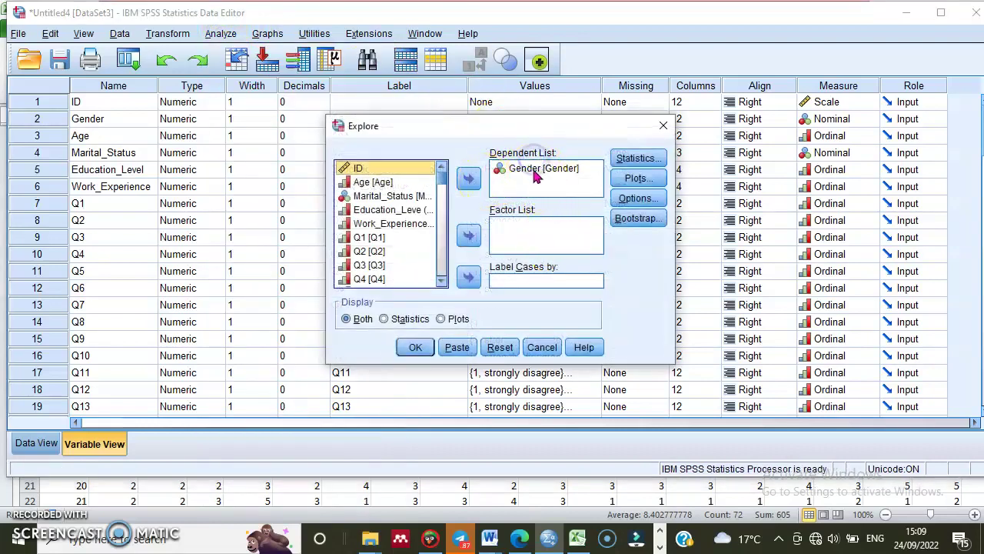
{"action": "left_click", "coordinate": [470, 179]}
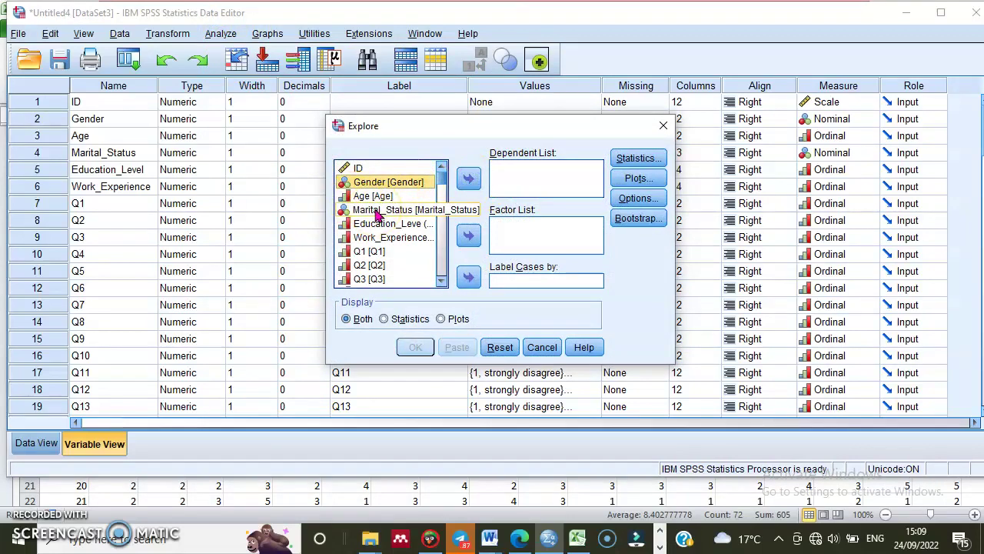
{"action": "left_click_drag", "start_coordinate": [357, 182], "coordinate": [391, 194]}
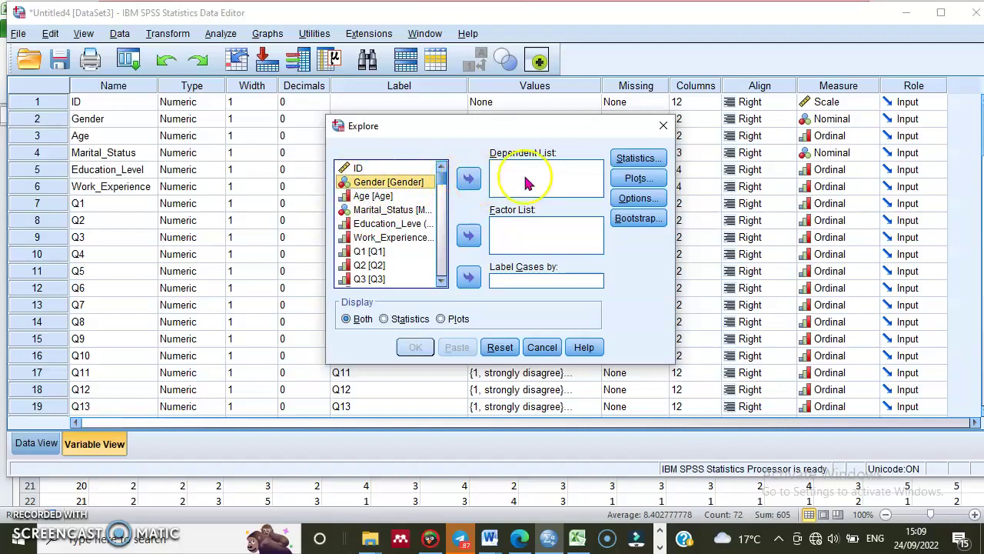
{"action": "left_click", "coordinate": [469, 179]}
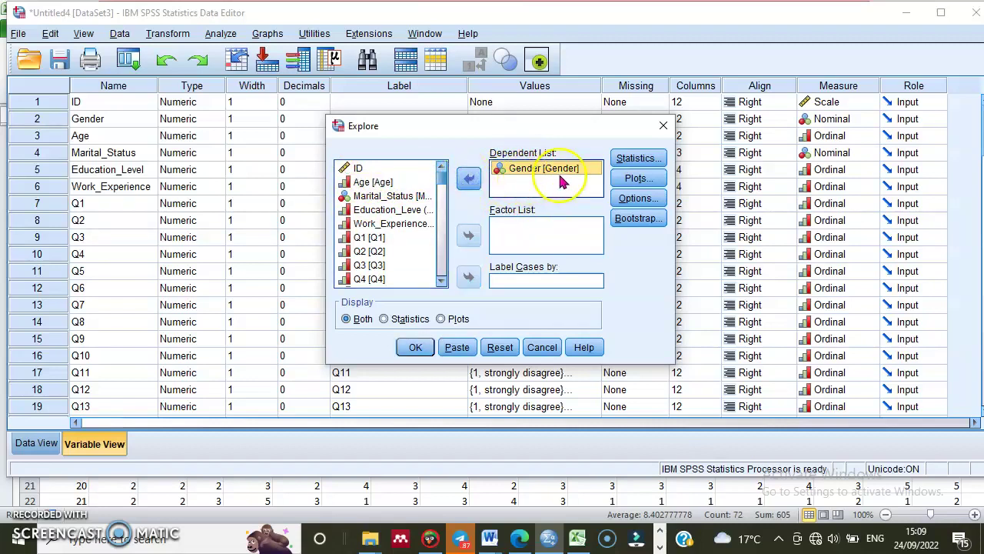
Step: Run Explore and review Gender's descriptives: minimum 1, maximum 2, mean 1.62
{"action": "left_click", "coordinate": [416, 348]}
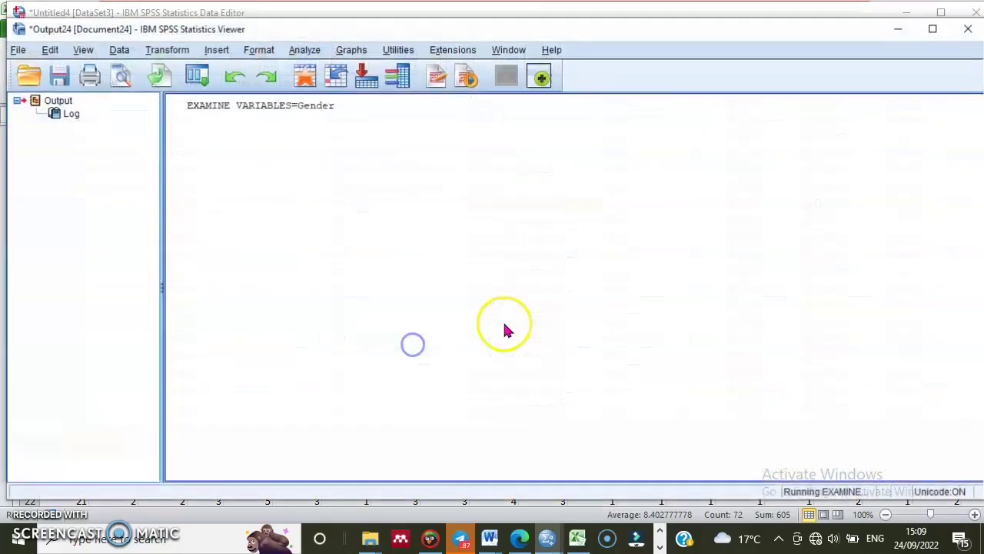
{"action": "scroll", "coordinate": [379, 218], "scroll_direction": "up", "scroll_amount": 3}
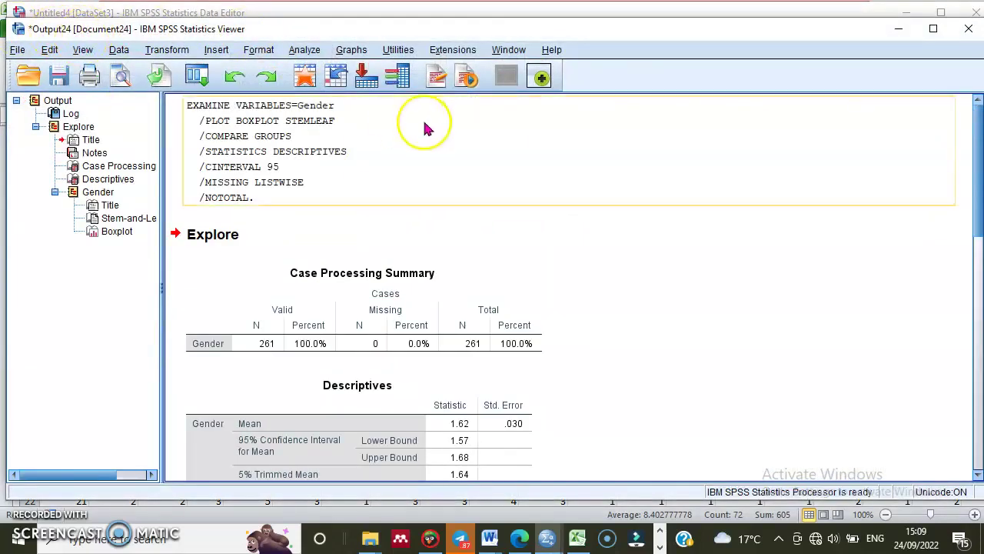
{"action": "scroll", "coordinate": [377, 259], "scroll_direction": "down", "scroll_amount": 10}
{"action": "scroll", "coordinate": [419, 325], "scroll_direction": "up", "scroll_amount": 10}
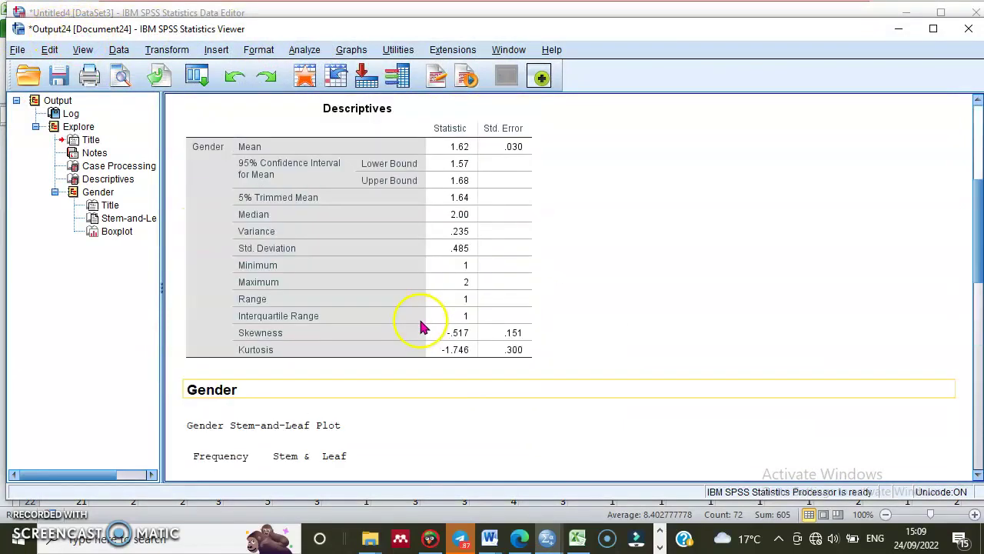
{"action": "scroll", "coordinate": [362, 253], "scroll_direction": "down", "scroll_amount": 5}
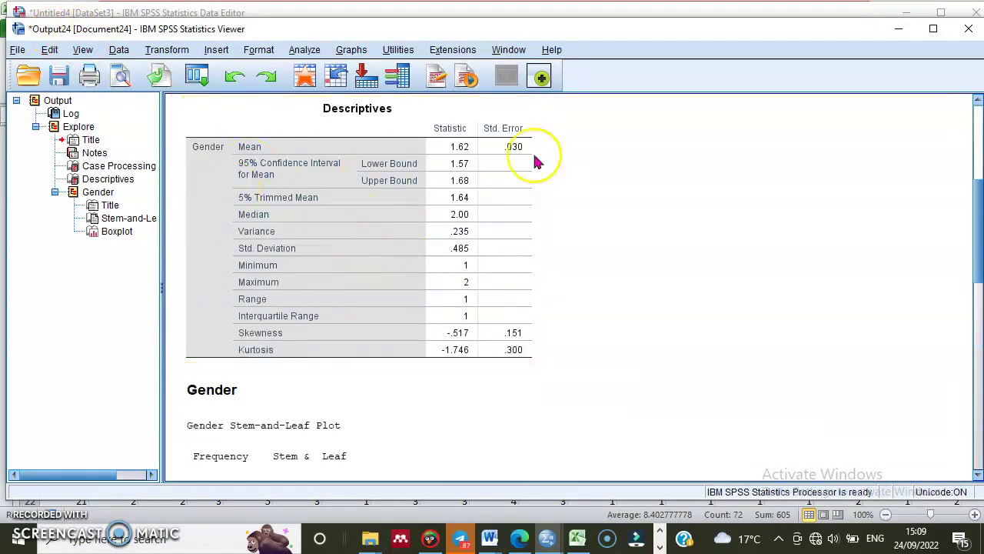
{"action": "scroll", "coordinate": [340, 254], "scroll_direction": "up", "scroll_amount": 2}
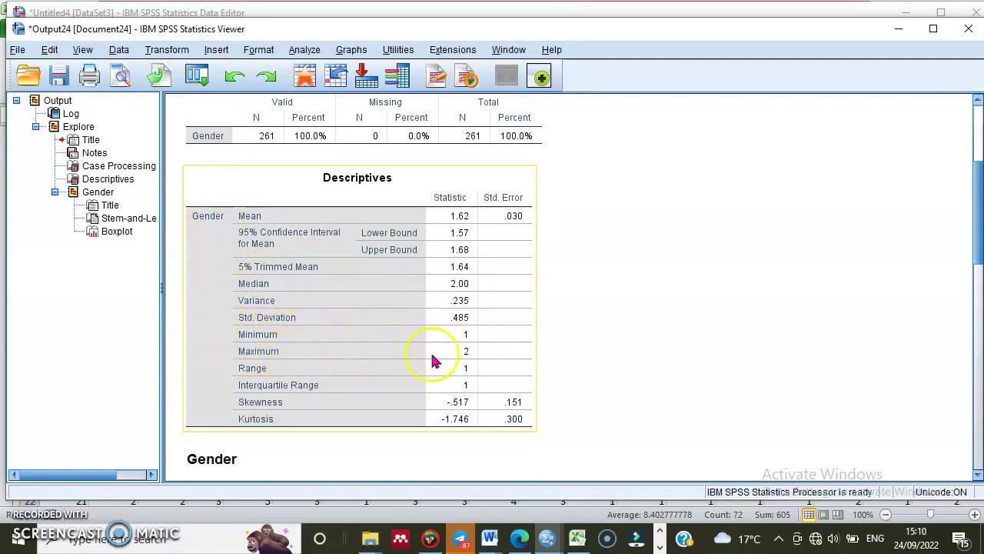
Step: Close the output window without saving
{"action": "left_click", "coordinate": [597, 294]}
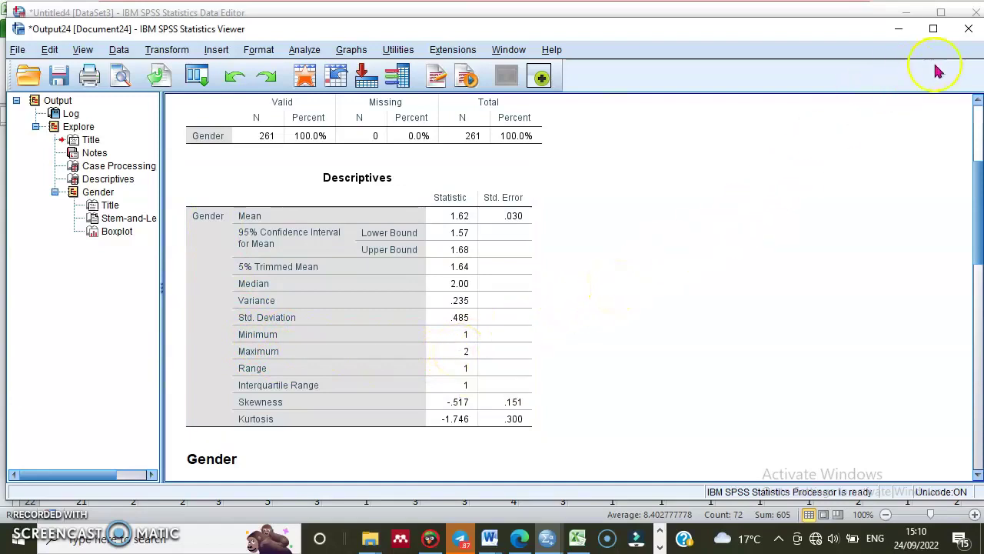
{"action": "left_click", "coordinate": [968, 31]}
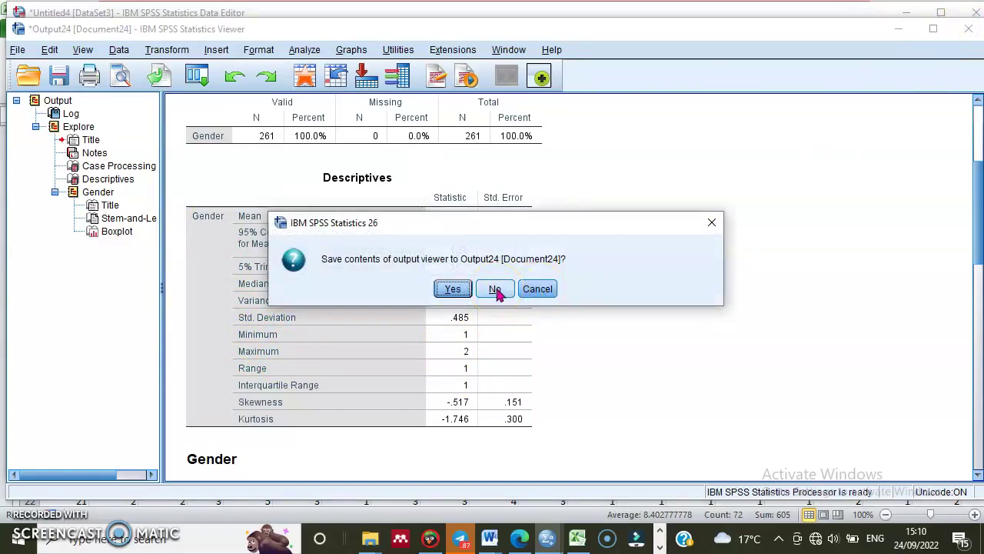
{"action": "left_click", "coordinate": [495, 290]}
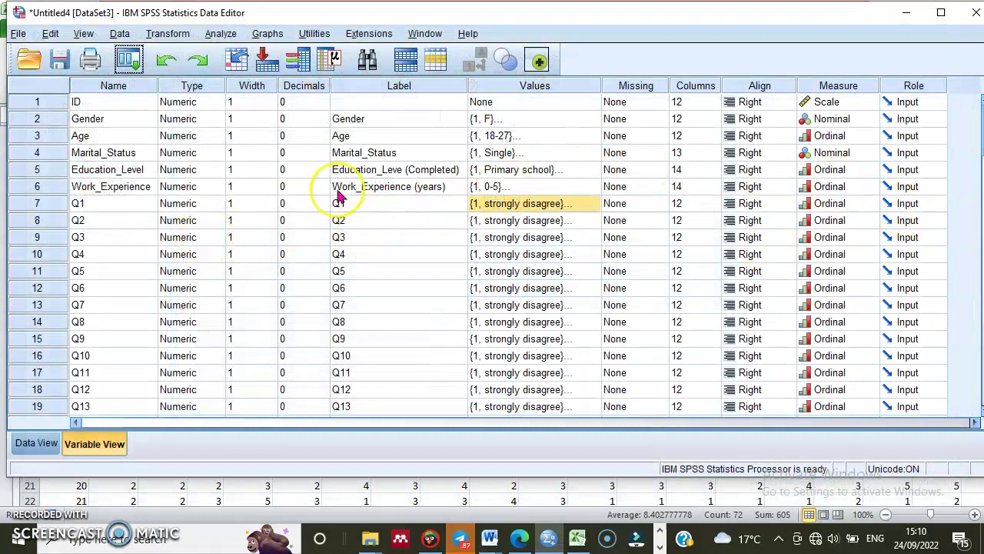
Step: In Data View, change case 1's Gender to 3
{"action": "left_click", "coordinate": [37, 443]}
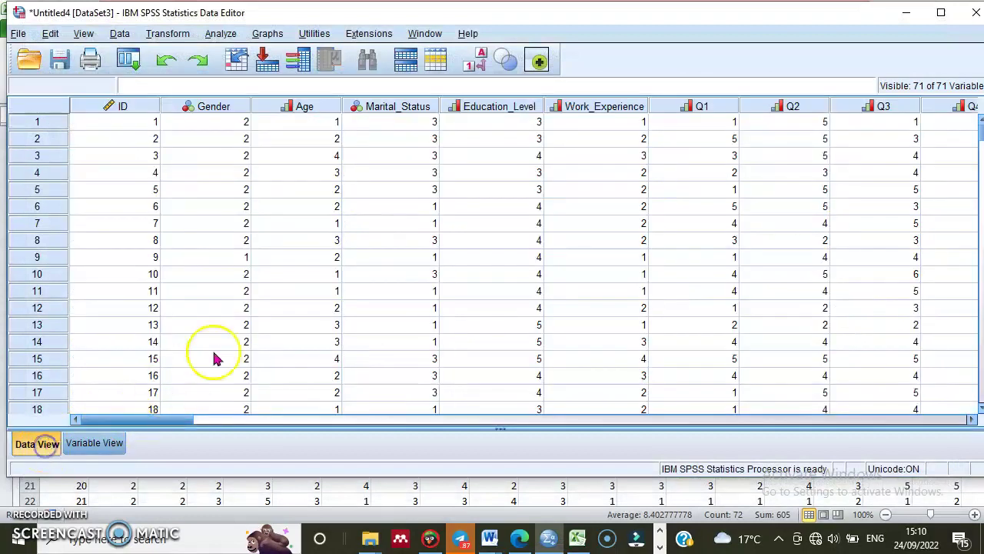
{"action": "left_click", "coordinate": [217, 123]}
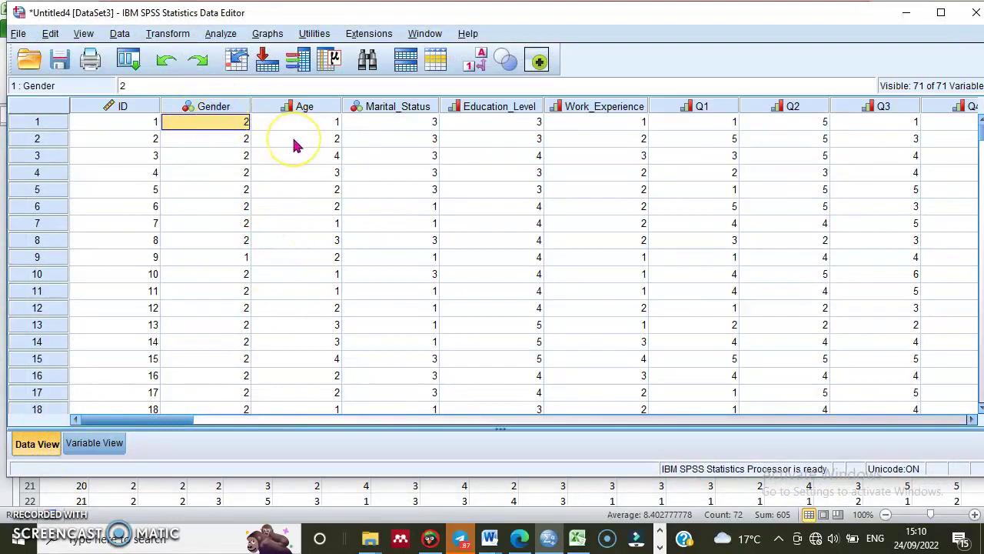
{"action": "type", "text": "3"}
{"action": "left_click", "coordinate": [235, 171]}
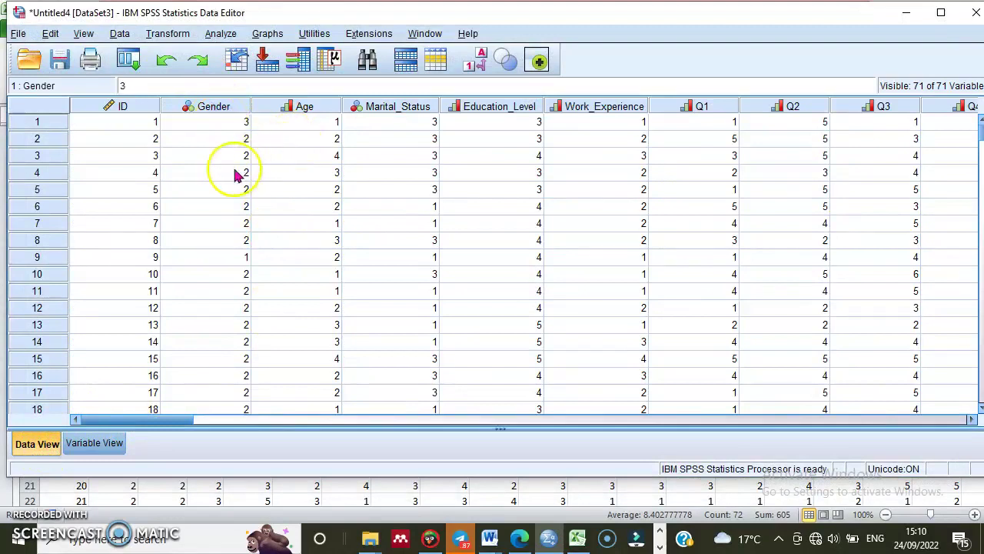
Step: Rerun Analyze > Descriptive Statistics > Explore on Gender with the edited data
{"action": "left_click", "coordinate": [218, 34]}
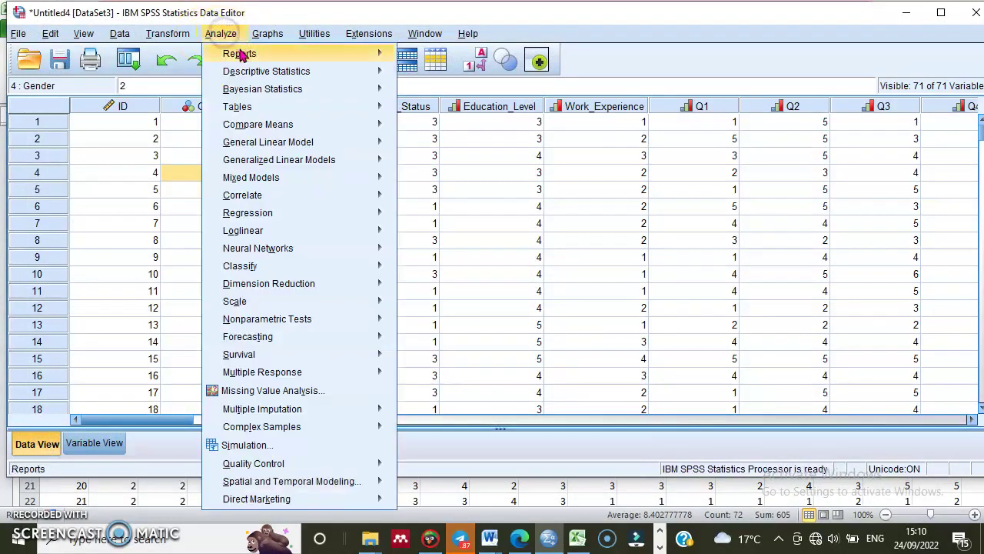
{"action": "mouse_move", "coordinate": [253, 73]}
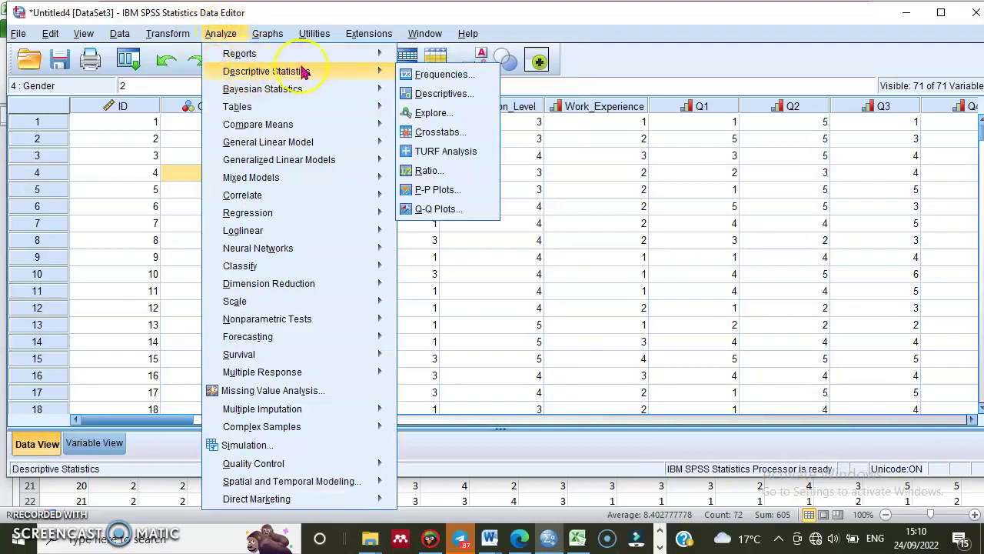
{"action": "left_click", "coordinate": [433, 112]}
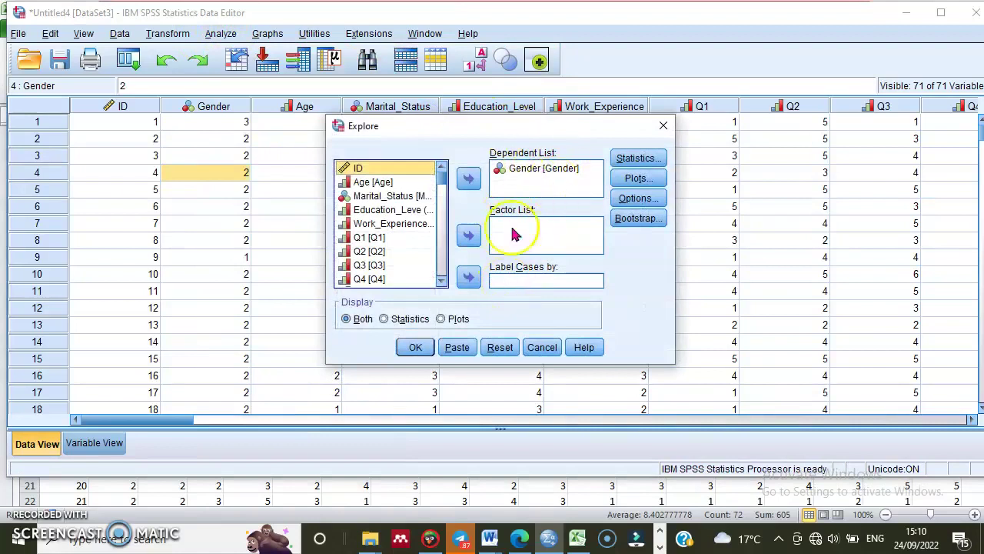
{"action": "left_click", "coordinate": [416, 347]}
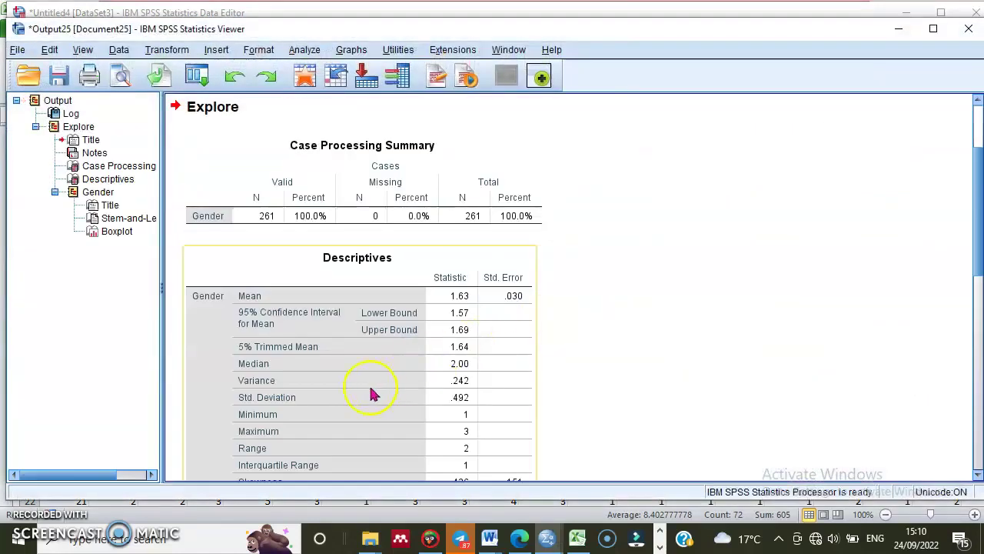
Step: Confirm Gender's maximum now reads 3, then close the output without saving
{"action": "scroll", "coordinate": [350, 367], "scroll_direction": "down", "scroll_amount": 2}
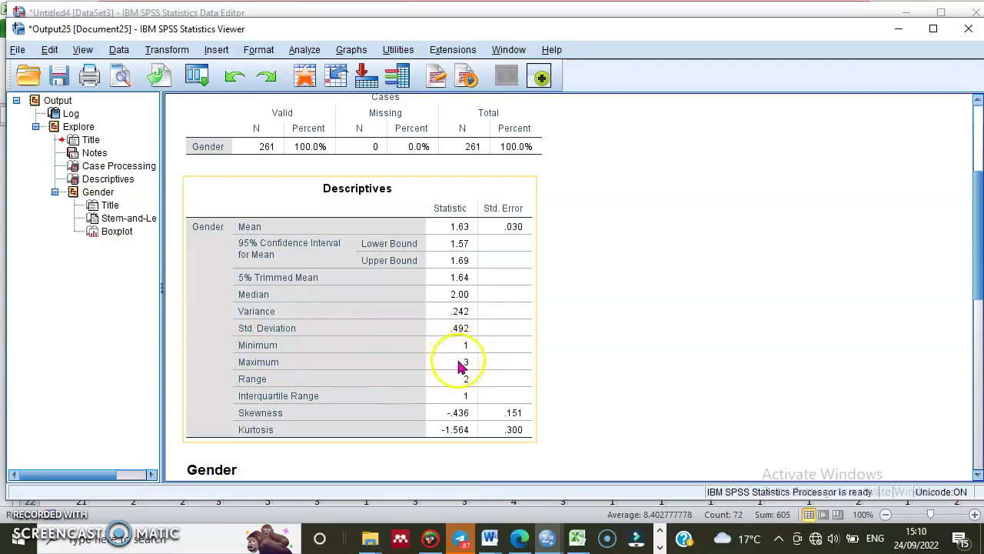
{"action": "left_click", "coordinate": [356, 457]}
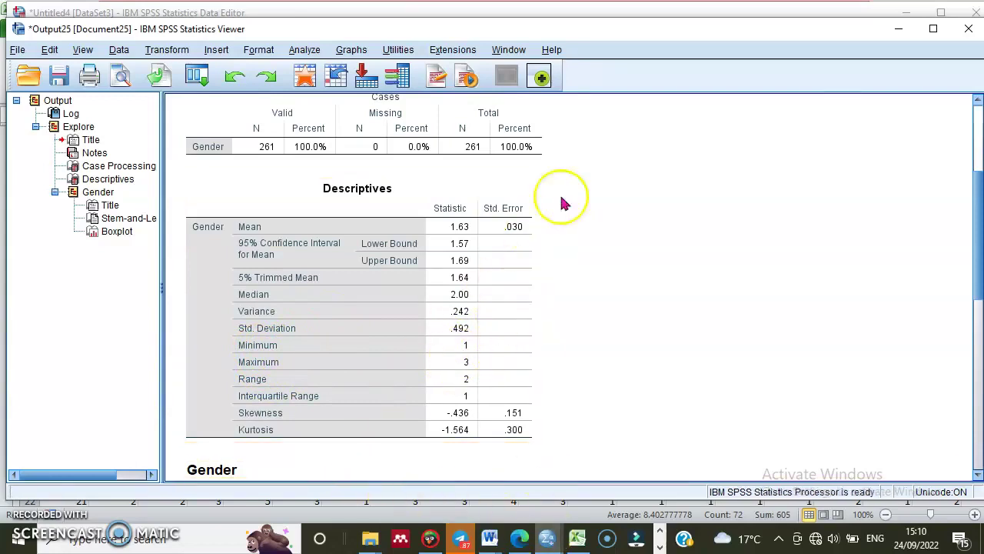
{"action": "left_click", "coordinate": [969, 29]}
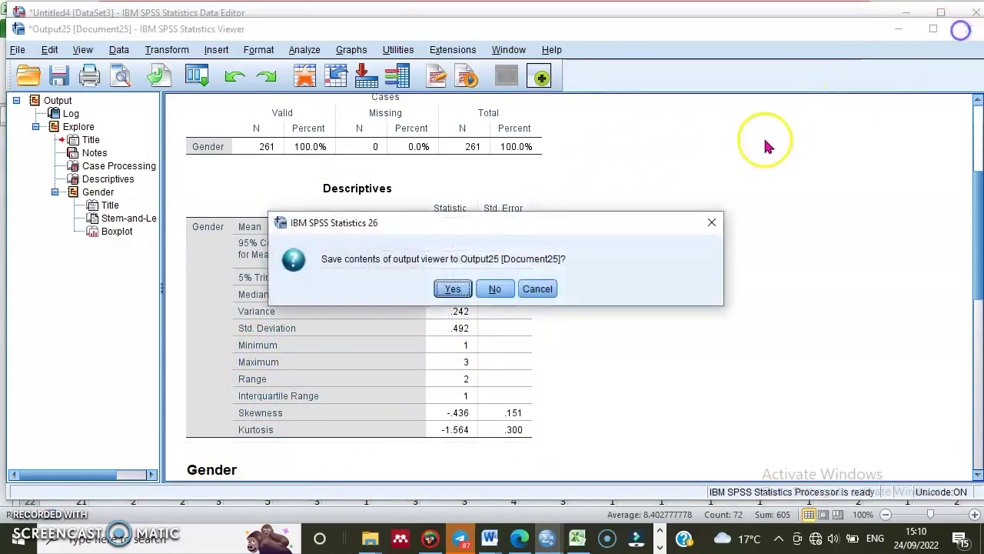
{"action": "left_click", "coordinate": [495, 289]}
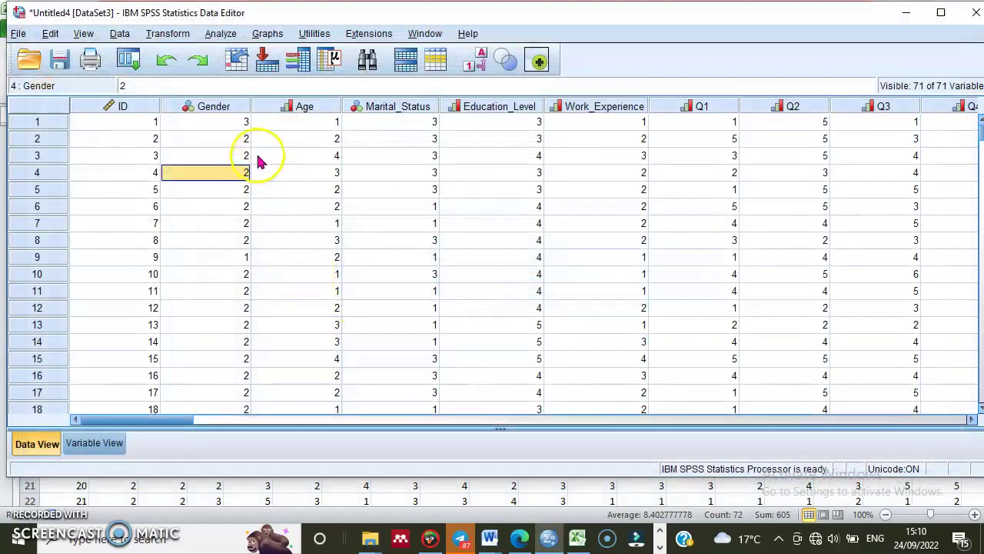
Step: Select case 1's Gender cell, which holds the out-of-range value 3
{"action": "left_click", "coordinate": [243, 122]}
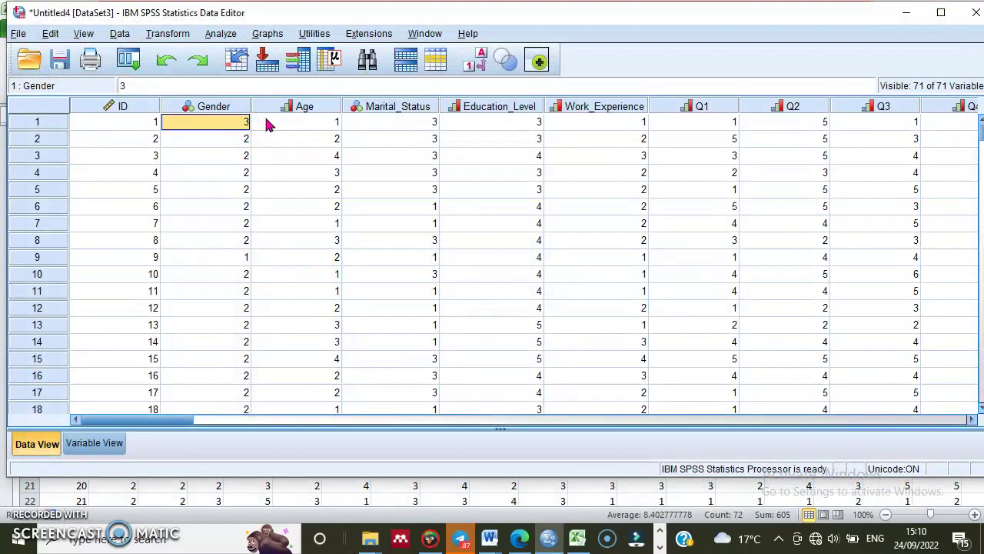
{"action": "left_click", "coordinate": [204, 419]}
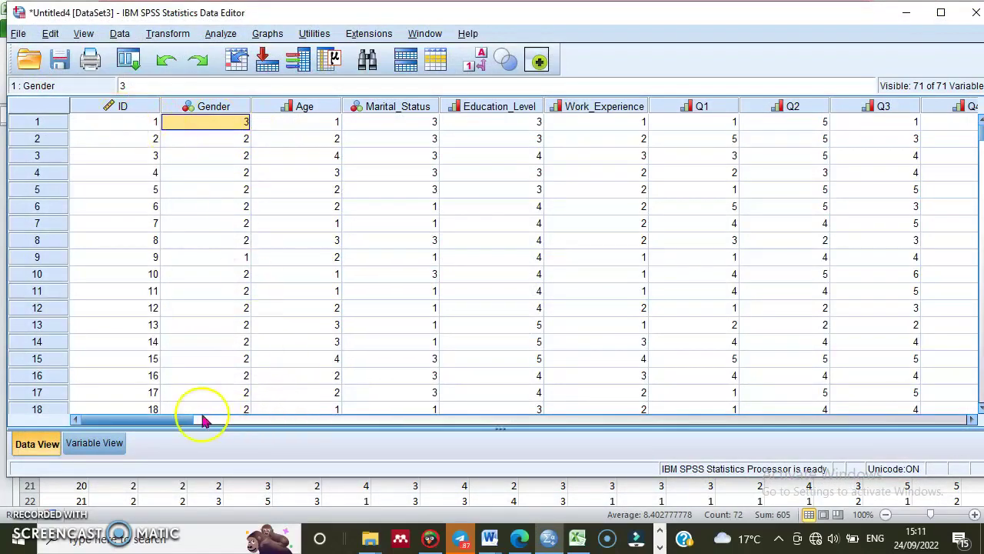
{"action": "left_click", "coordinate": [152, 125]}
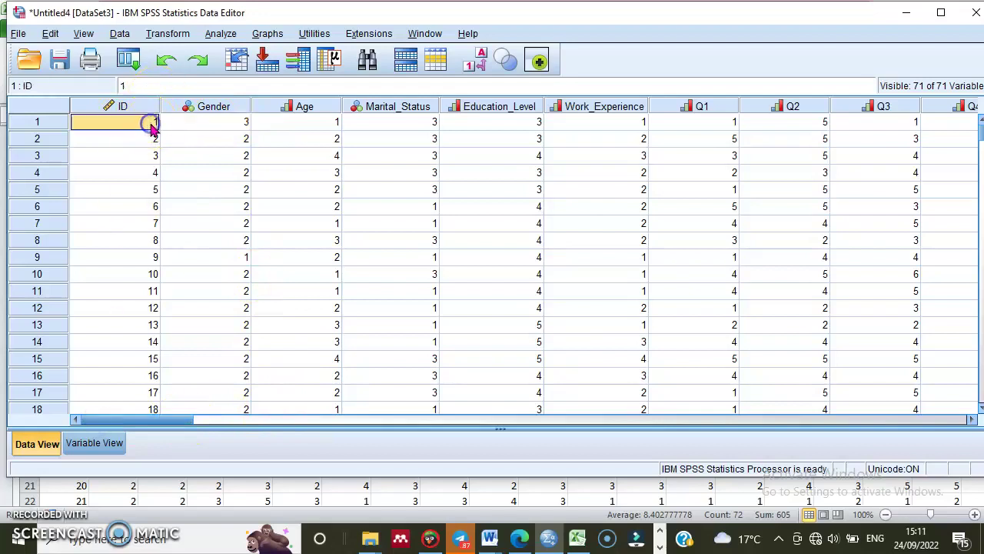
{"action": "left_click", "coordinate": [241, 124]}
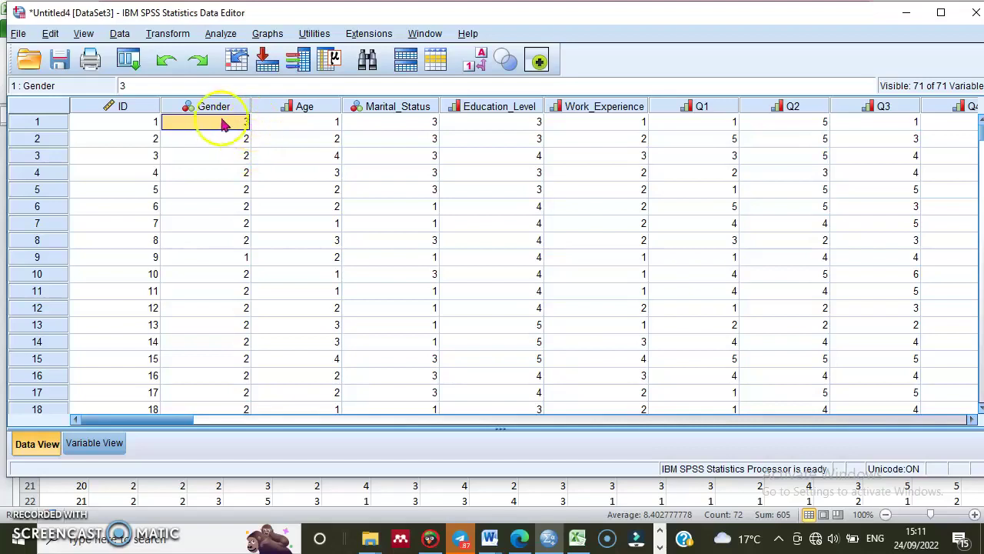
Step: Enter 2 as case 1's Gender, recheck it, and scroll right toward the Q1 column
{"action": "type", "text": "2"}
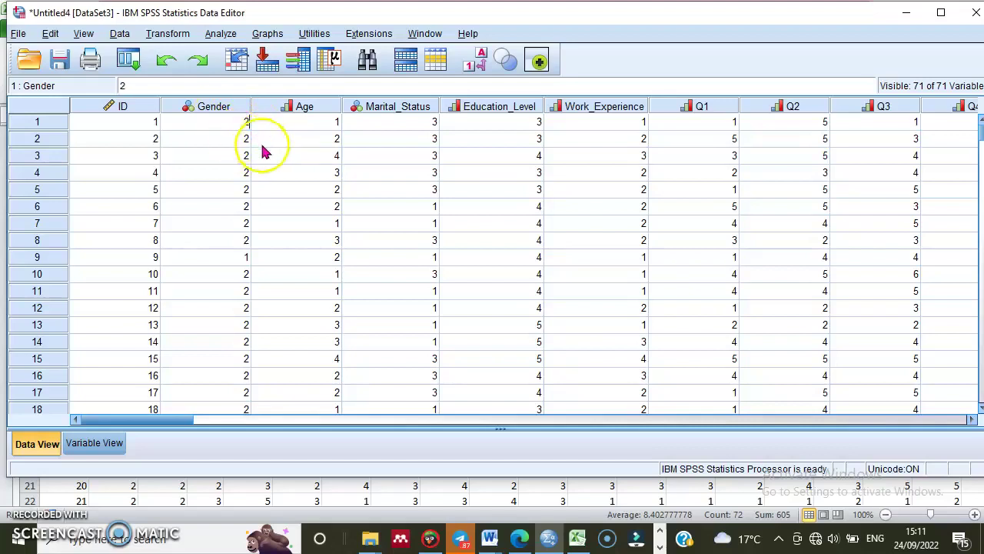
{"action": "left_click", "coordinate": [240, 143]}
{"action": "left_click", "coordinate": [231, 123]}
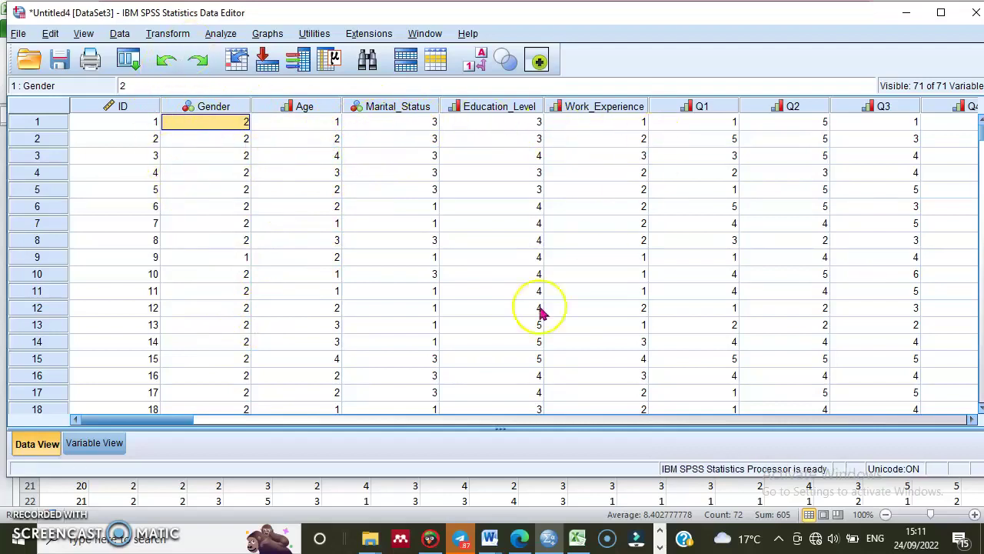
{"action": "left_click_drag", "start_coordinate": [155, 420], "coordinate": [195, 440]}
Step: Clear the Q1 cell of case 1 and select case 2's Q1 answer of 5 for editing
{"action": "left_click", "coordinate": [398, 125]}
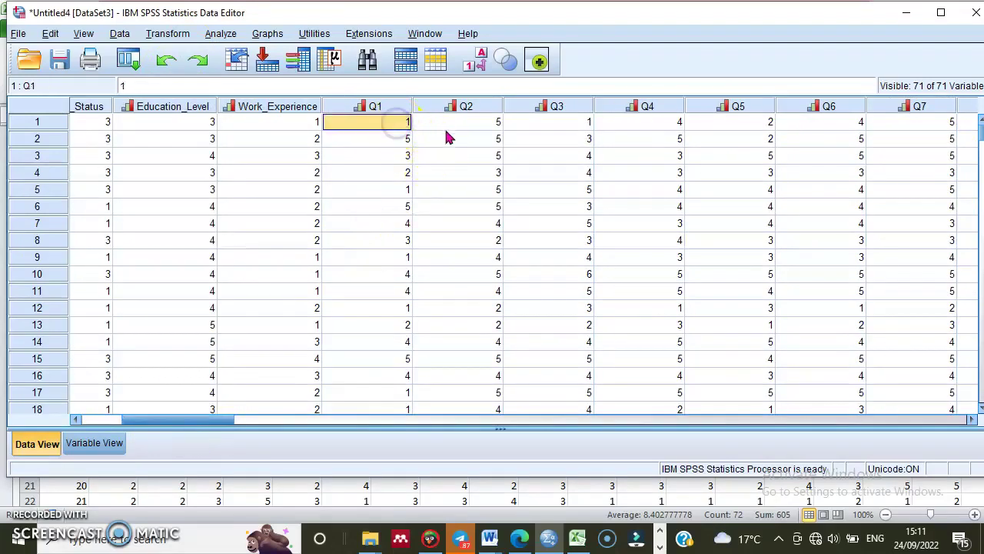
{"action": "key", "text": "Delete"}
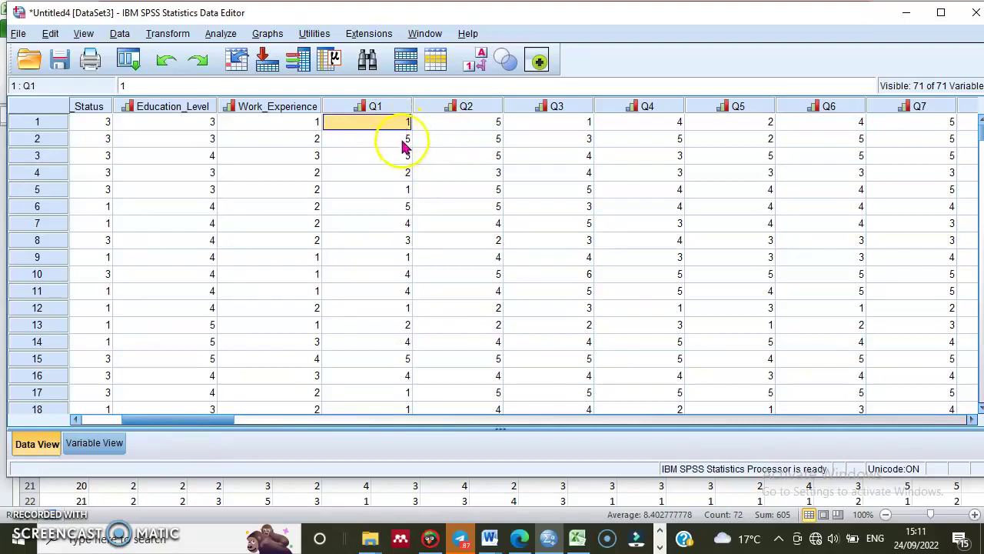
{"action": "left_click", "coordinate": [401, 138]}
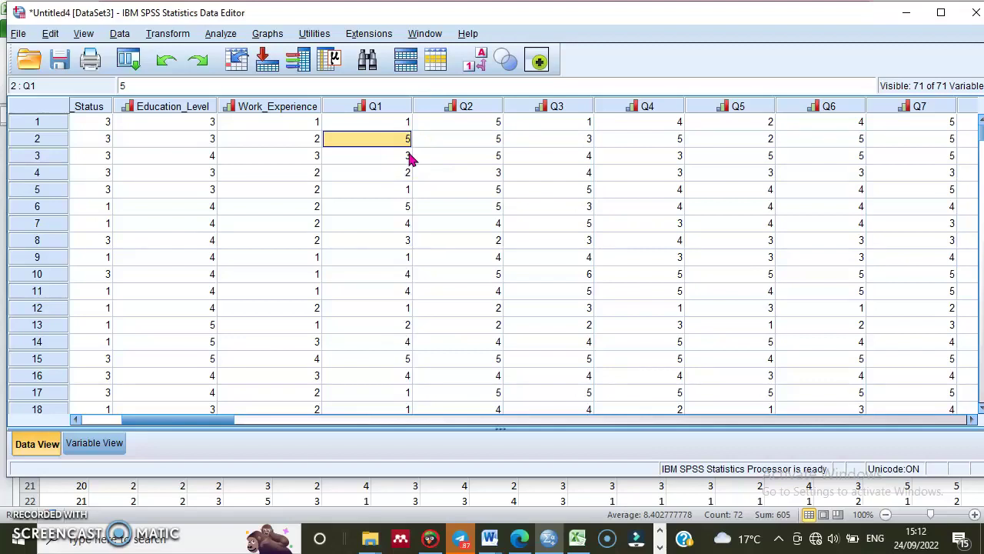
Step: Change case 2's Q1 answer to the out-of-range value 6
{"action": "type", "text": "6"}
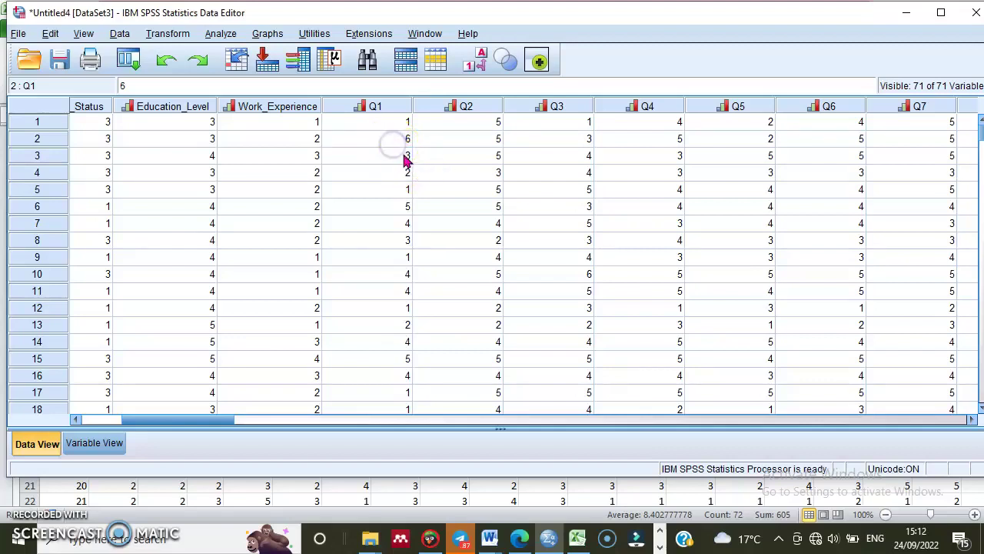
{"action": "left_click", "coordinate": [405, 156]}
{"action": "left_click", "coordinate": [404, 140]}
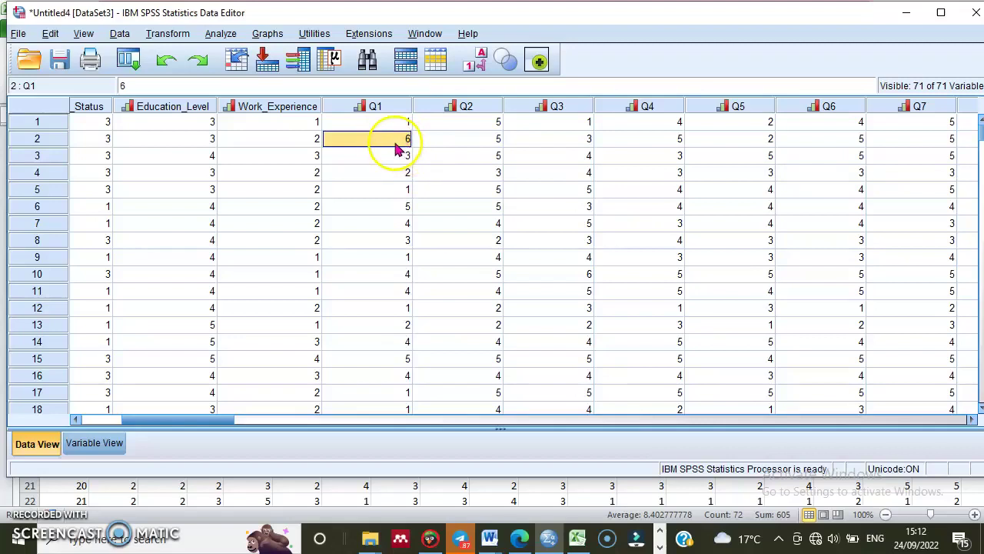
Step: Run Explore with Q1 alone as the dependent variable, removing Gender
{"action": "left_click", "coordinate": [220, 34]}
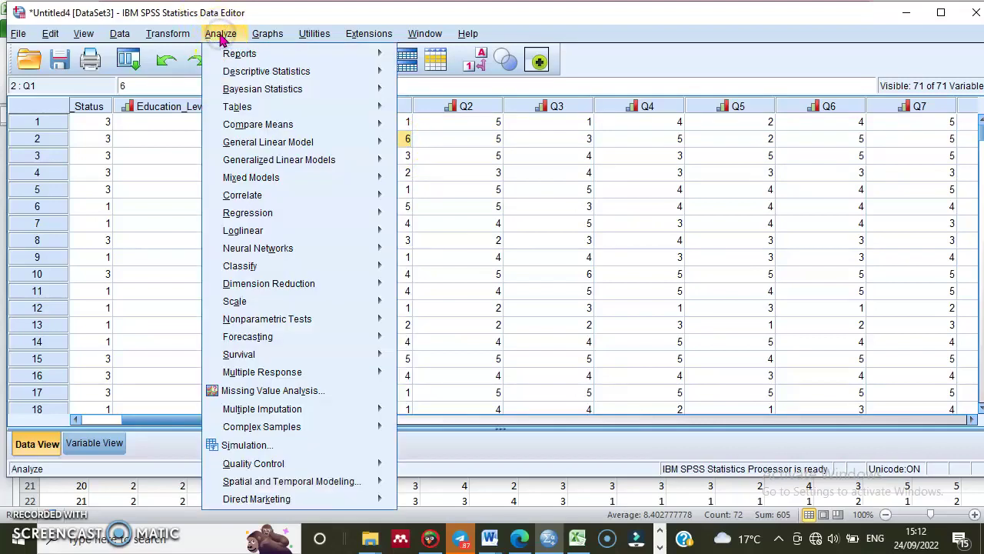
{"action": "left_click", "coordinate": [252, 71]}
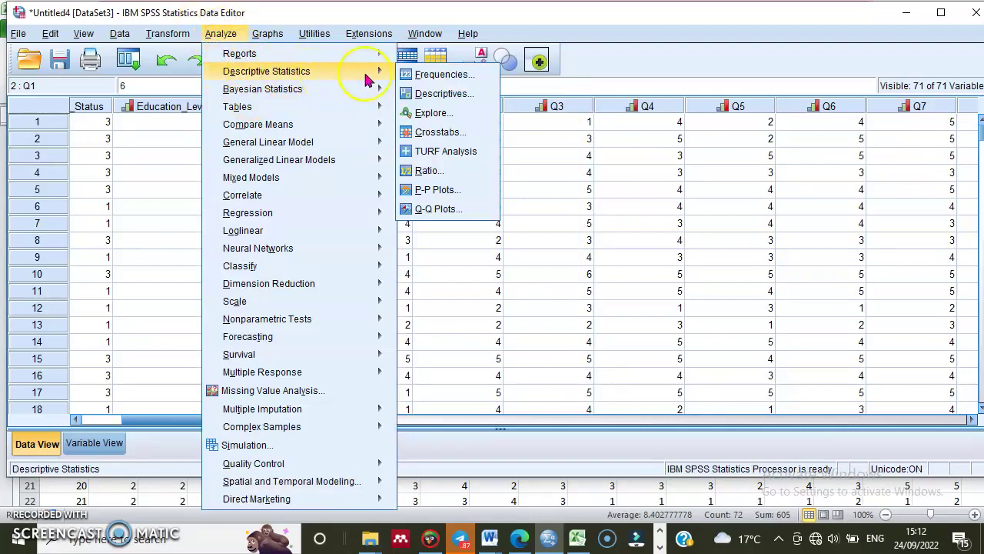
{"action": "left_click", "coordinate": [436, 114]}
{"action": "left_click", "coordinate": [538, 168]}
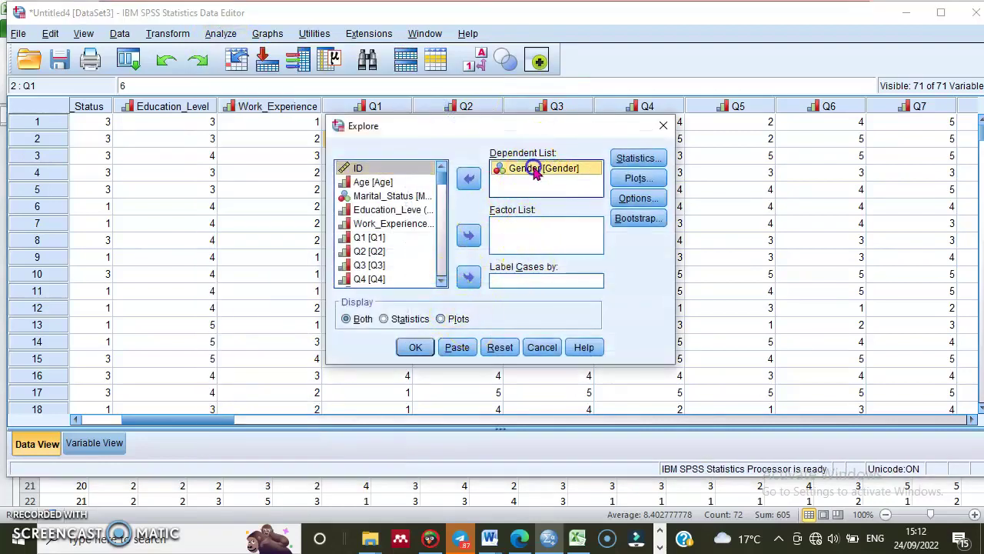
{"action": "left_click", "coordinate": [469, 178]}
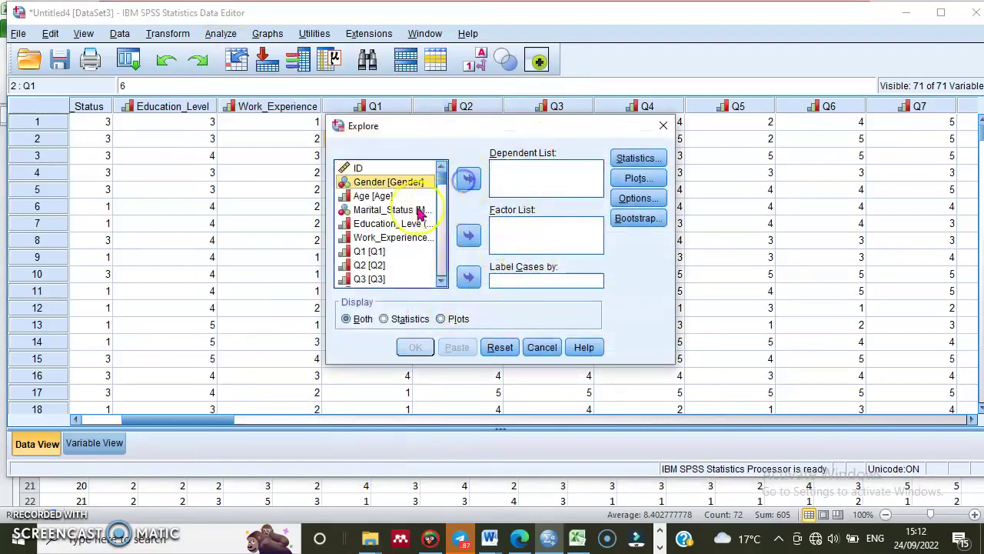
{"action": "left_click", "coordinate": [371, 251]}
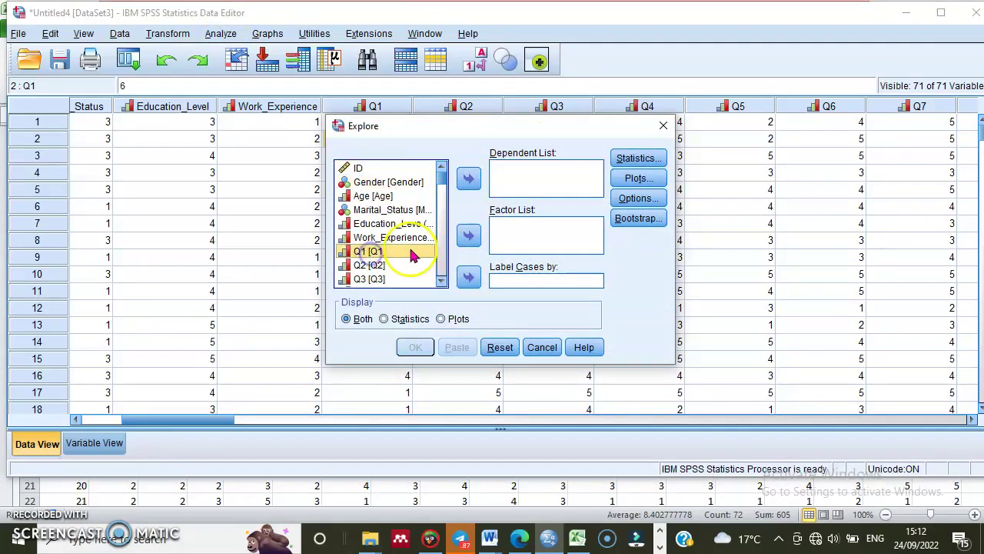
{"action": "left_click", "coordinate": [469, 177]}
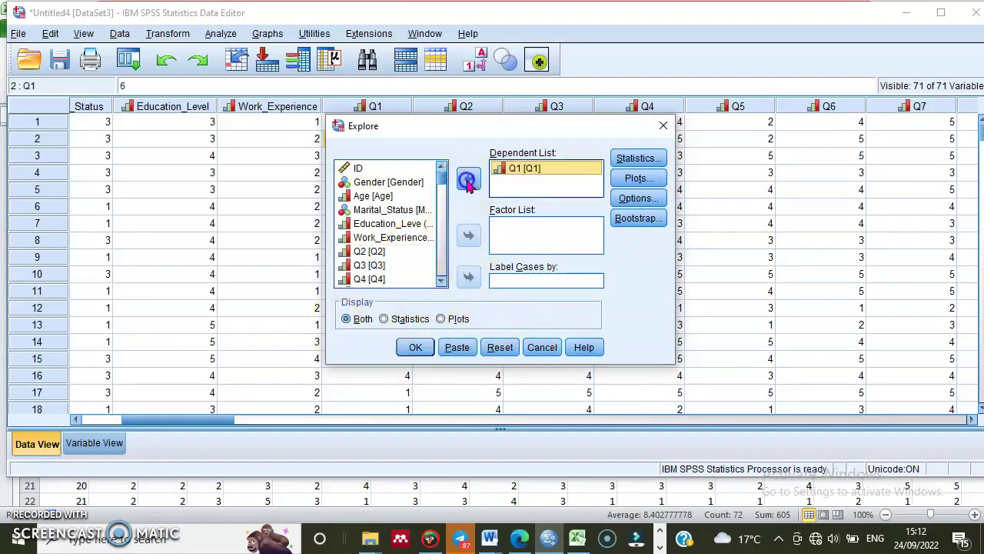
{"action": "left_click", "coordinate": [416, 347]}
Step: Scroll through the Q1 Explore output, then close the output window
{"action": "scroll", "coordinate": [280, 311], "scroll_direction": "down", "scroll_amount": 3}
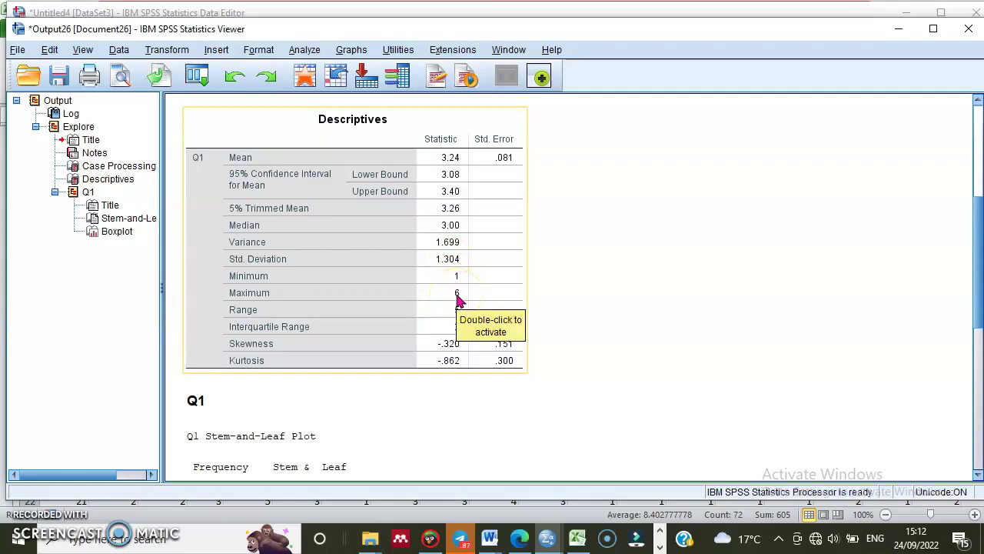
{"action": "left_click", "coordinate": [970, 29]}
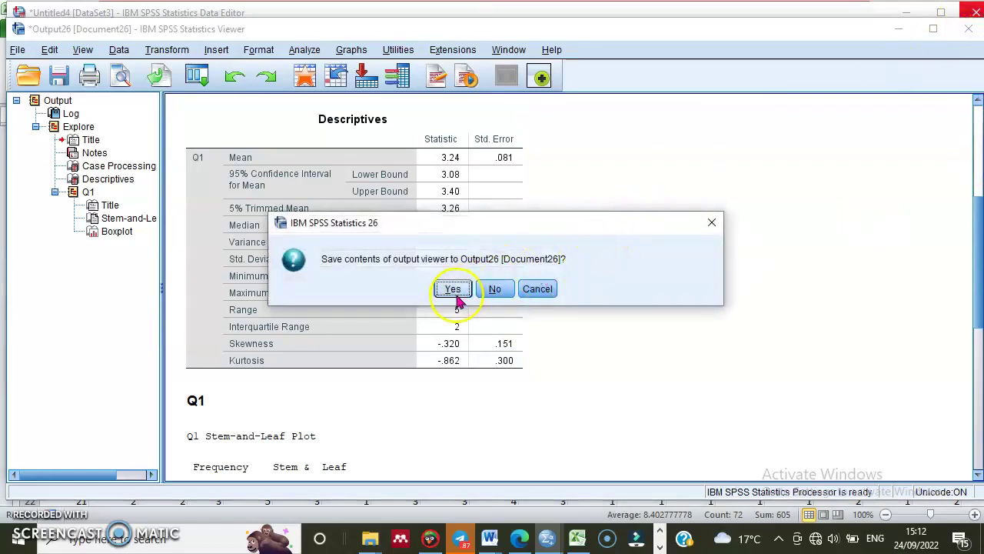
Step: Discard the Q1 output unsaved and set case 2's Q1 answer back to 5
{"action": "left_click", "coordinate": [495, 292]}
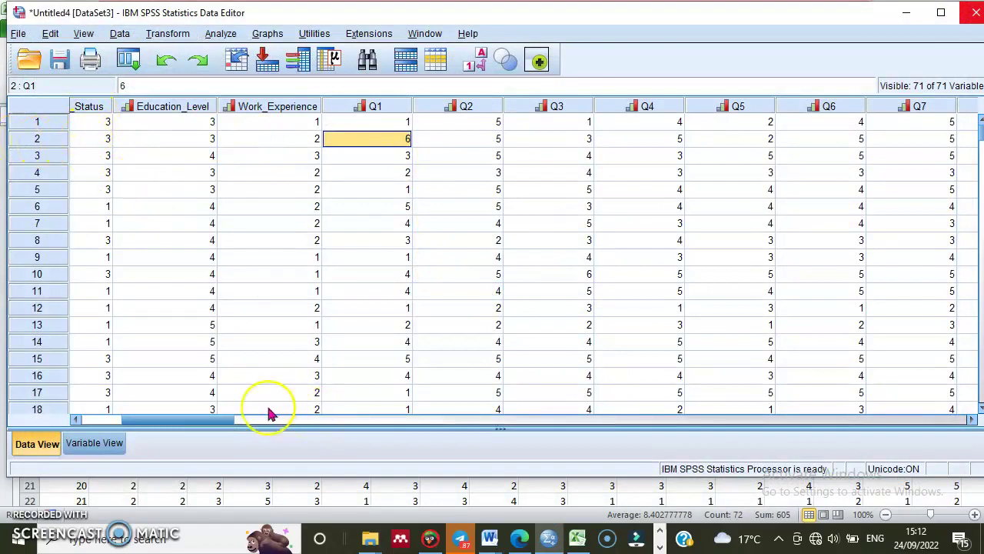
{"action": "left_click_drag", "start_coordinate": [223, 421], "coordinate": [97, 419]}
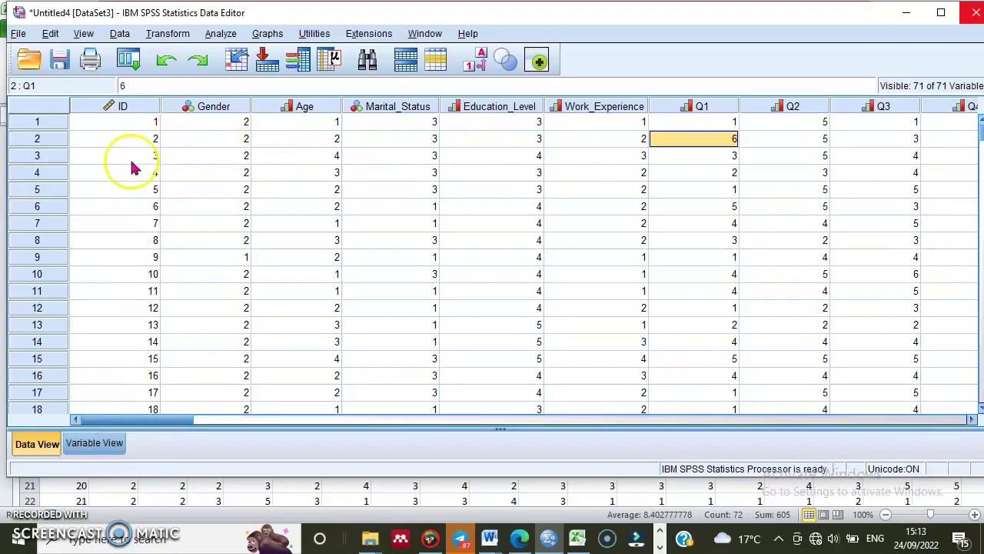
{"action": "left_click", "coordinate": [20, 143]}
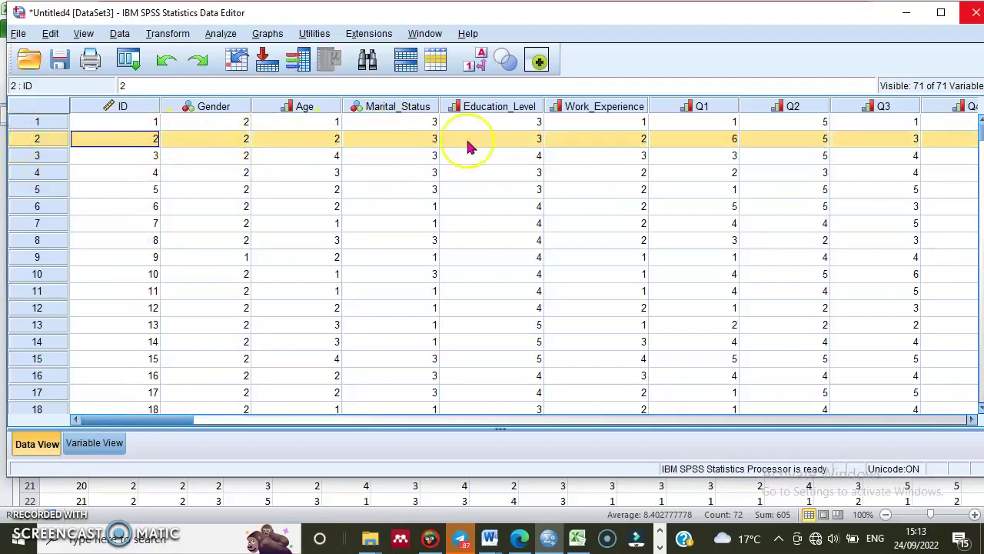
{"action": "left_click", "coordinate": [732, 139]}
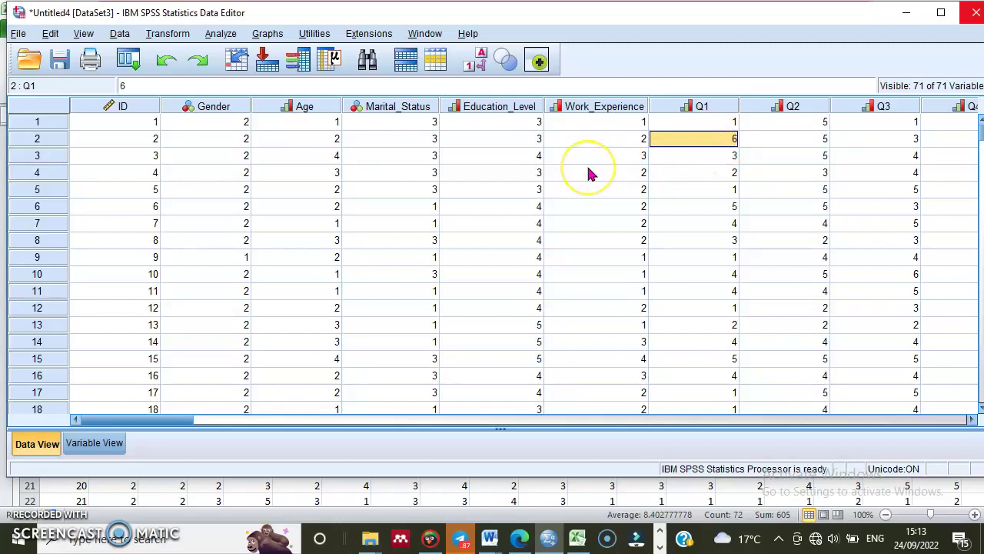
{"action": "left_click", "coordinate": [723, 157]}
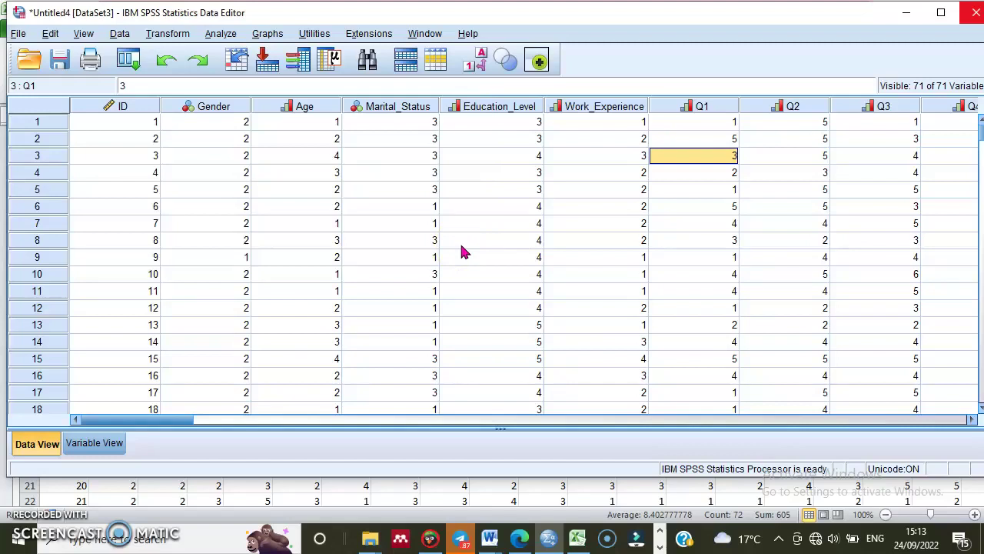
Step: Rerun Explore from Analyze > Descriptive Statistics with Q1 still the dependent variable
{"action": "left_click", "coordinate": [118, 34]}
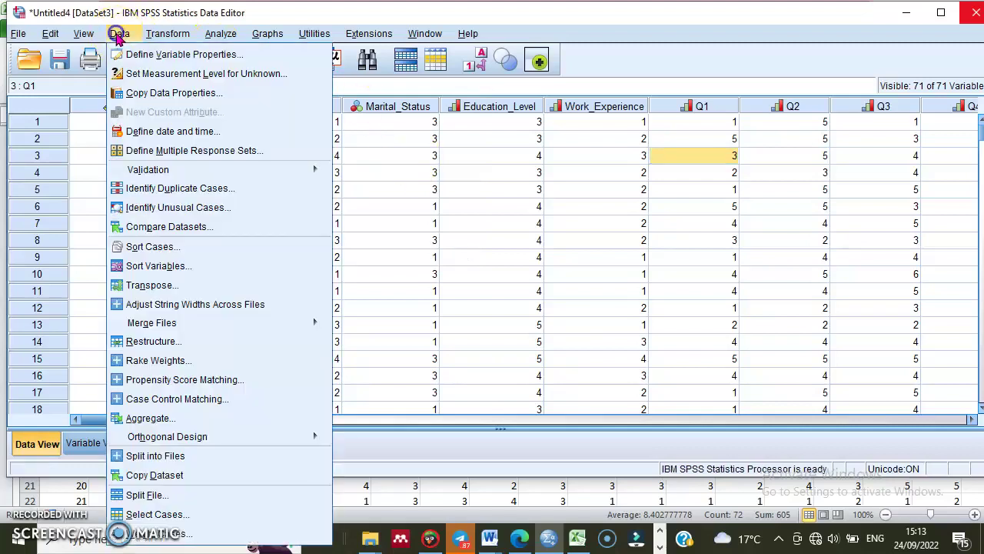
{"action": "mouse_move", "coordinate": [215, 32]}
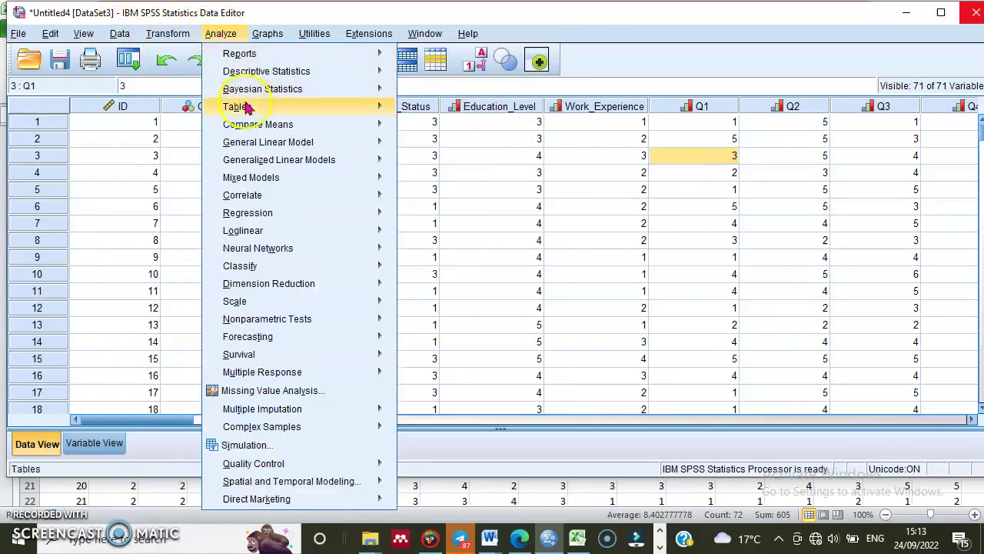
{"action": "mouse_move", "coordinate": [250, 110]}
{"action": "mouse_move", "coordinate": [301, 72]}
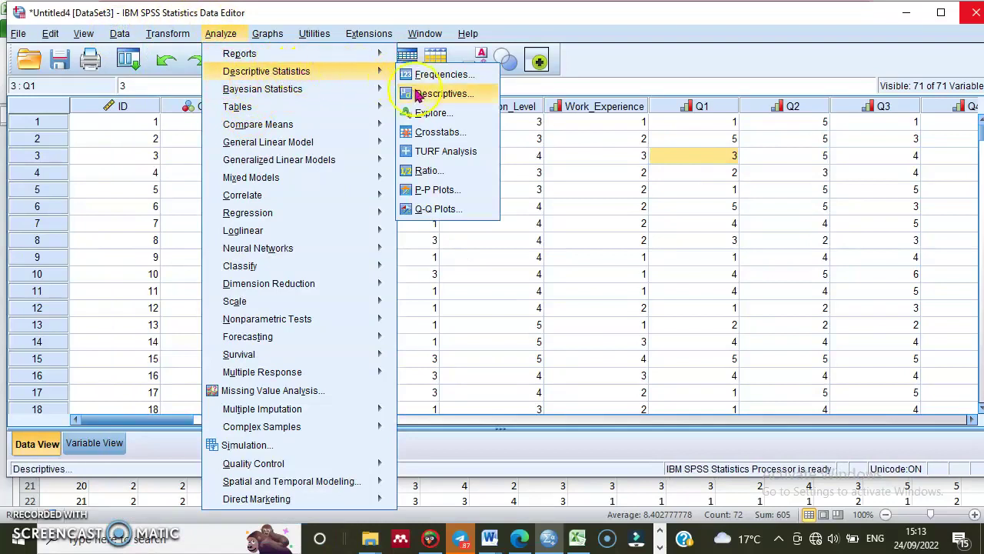
{"action": "left_click", "coordinate": [433, 115]}
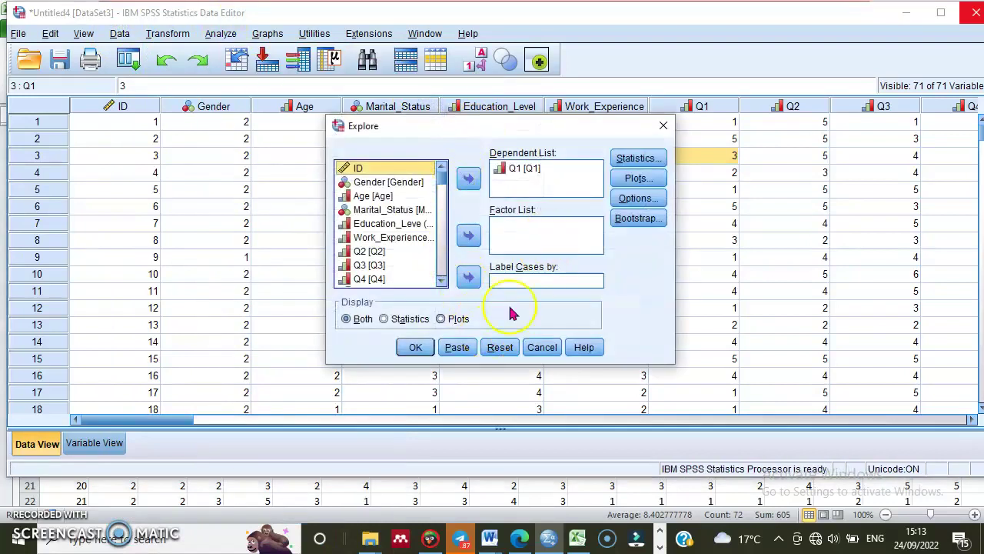
{"action": "left_click", "coordinate": [522, 167]}
{"action": "left_click", "coordinate": [410, 348]}
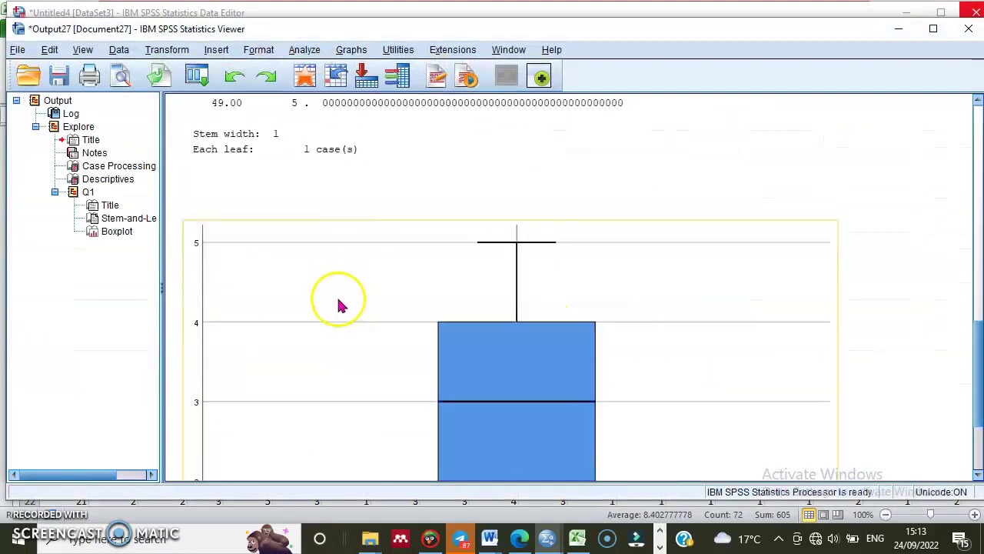
Step: Review the Descriptives output showing maximum 5, range 4 and median 3.00
{"action": "scroll", "coordinate": [385, 231], "scroll_direction": "down", "scroll_amount": 3}
{"action": "scroll", "coordinate": [431, 231], "scroll_direction": "up", "scroll_amount": 3}
{"action": "scroll", "coordinate": [462, 253], "scroll_direction": "down", "scroll_amount": 3}
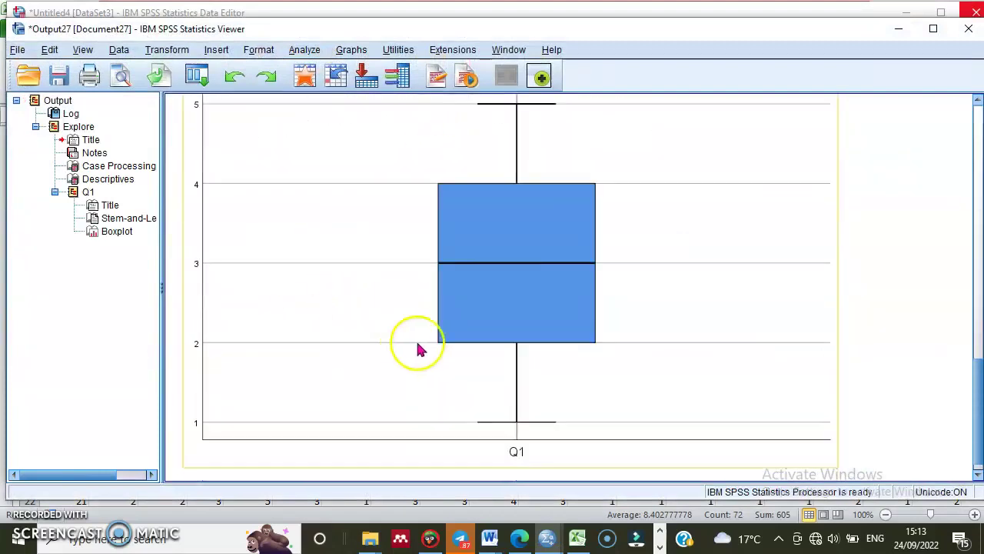
{"action": "scroll", "coordinate": [538, 219], "scroll_direction": "up", "scroll_amount": 3}
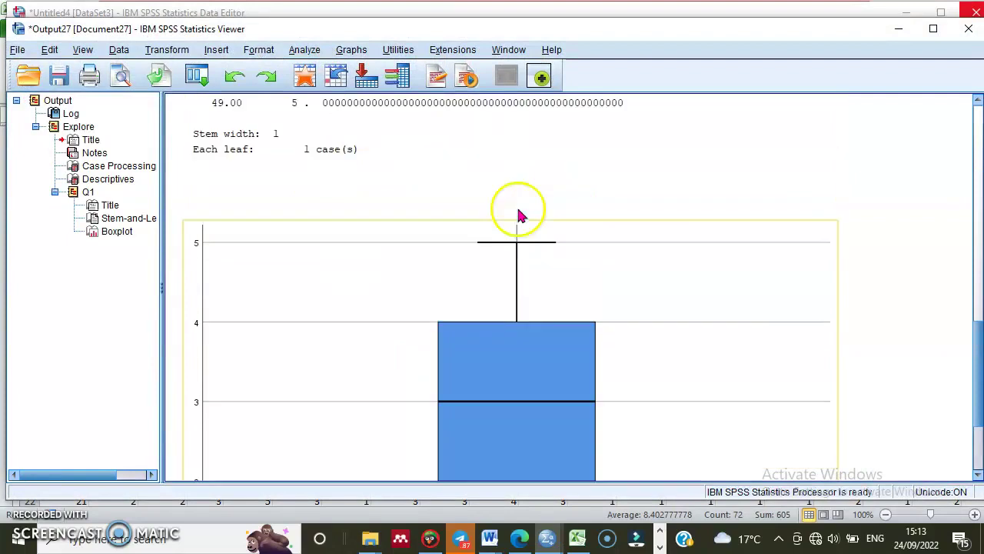
{"action": "scroll", "coordinate": [539, 193], "scroll_direction": "down", "scroll_amount": 3}
{"action": "scroll", "coordinate": [747, 143], "scroll_direction": "up", "scroll_amount": 3}
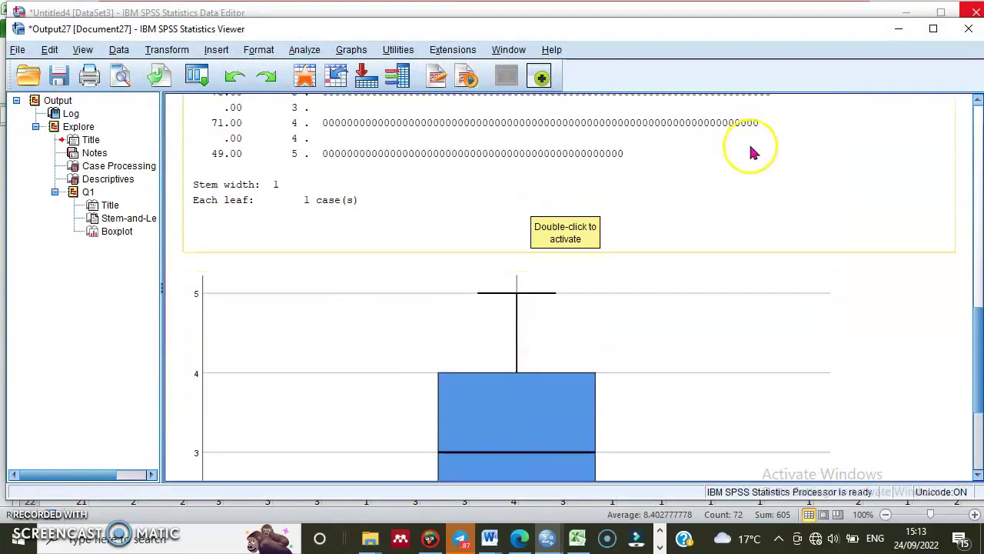
{"action": "scroll", "coordinate": [338, 231], "scroll_direction": "up", "scroll_amount": 3}
{"action": "scroll", "coordinate": [323, 243], "scroll_direction": "up", "scroll_amount": 4}
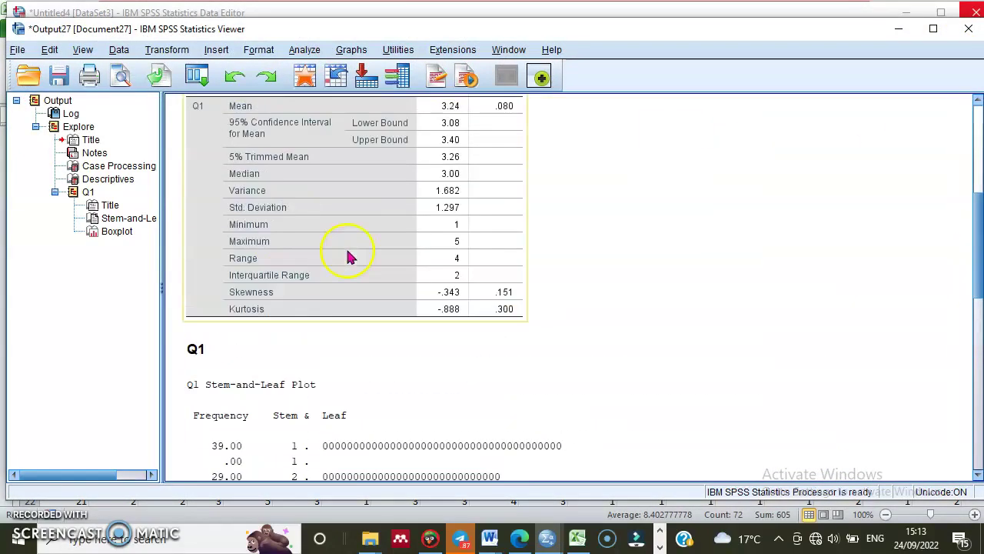